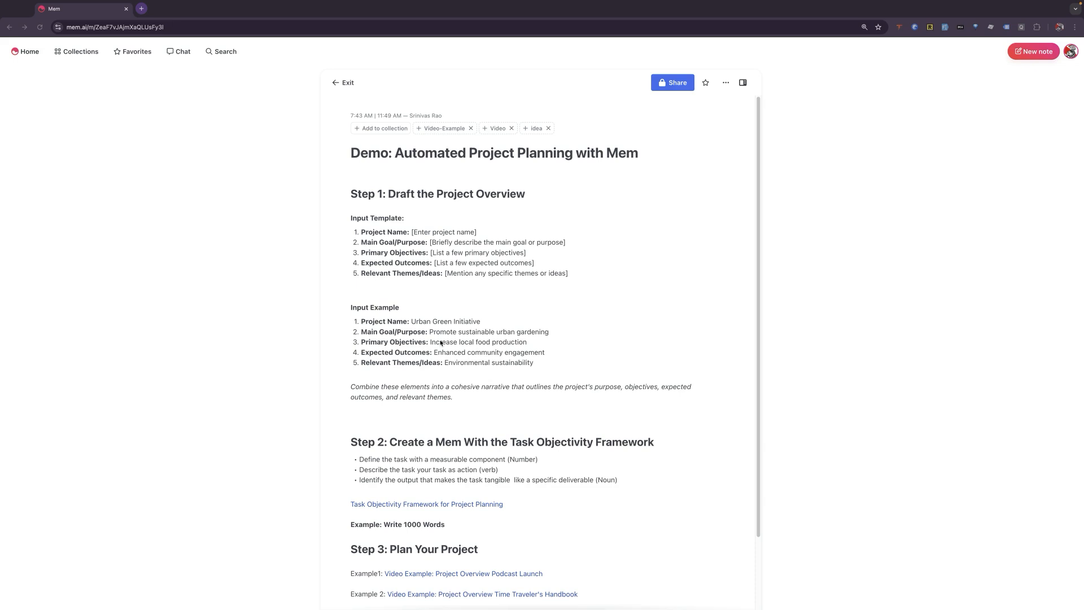
Copy the italic instruction beginning "Combine these elements into a cohesive narrative" below the Input Example
left_click(439, 391)
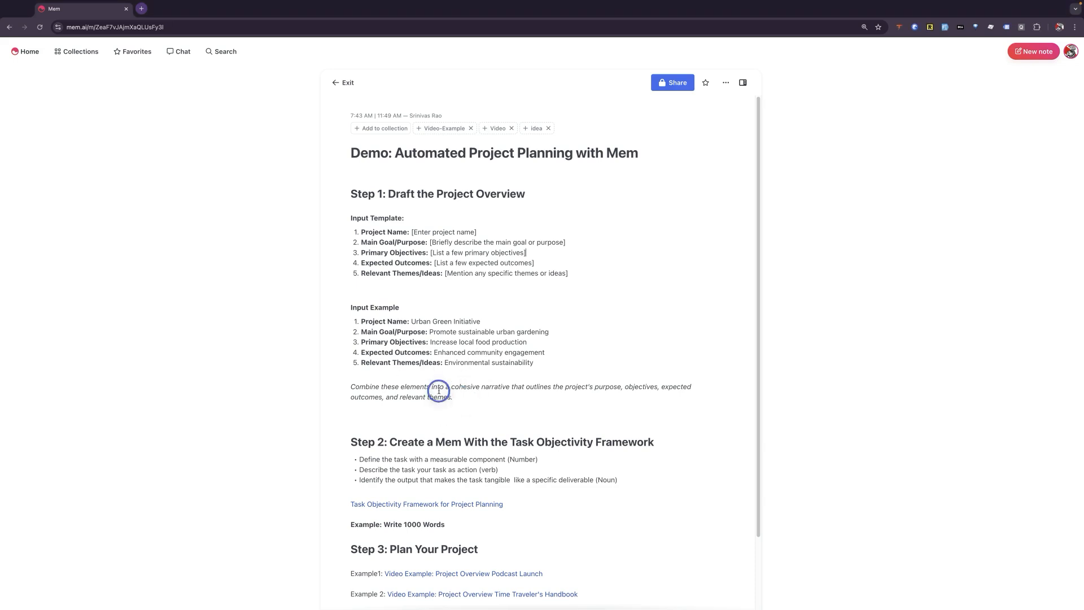
triple_click(397, 394)
key("ctrl+c")
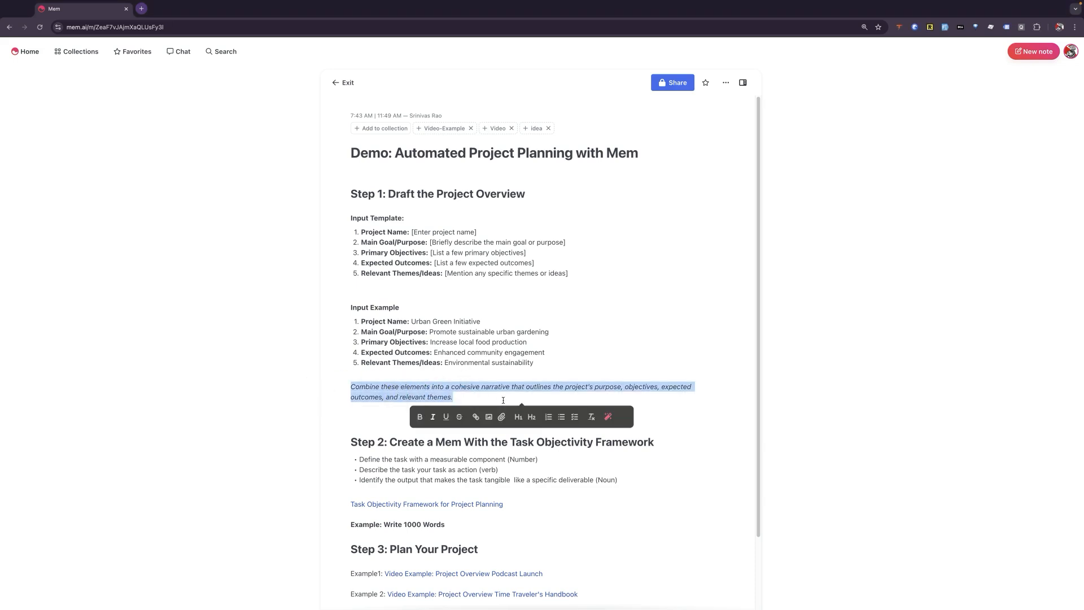
Replace the five Input Example items with a narrative by running Smart Edit with the copied instruction, and add blank space after it
left_click(518, 306)
left_click_drag(536, 362, 336, 325)
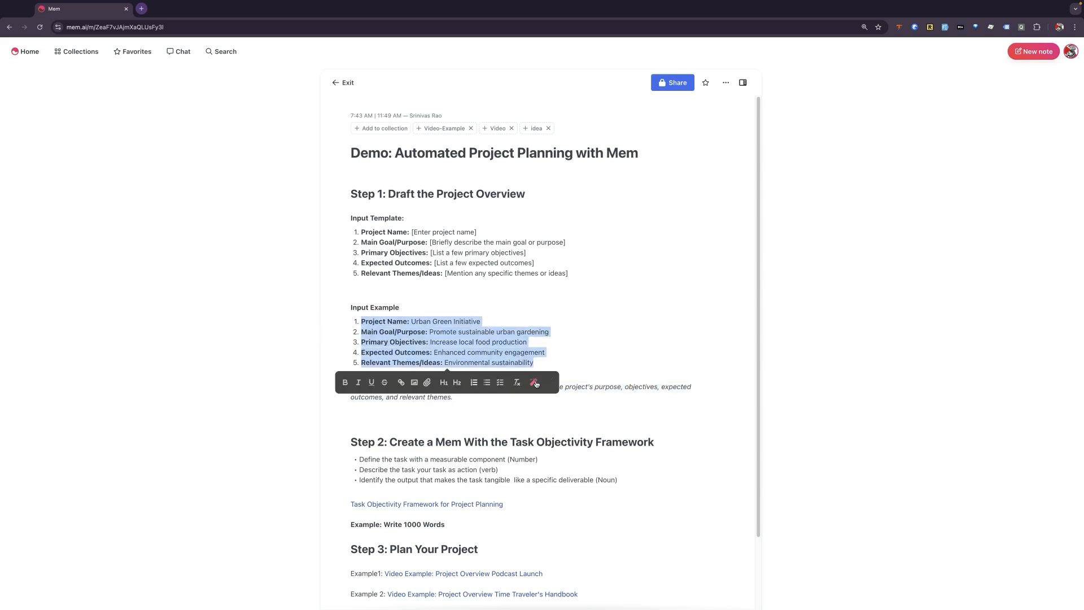
left_click(532, 382)
key("ctrl+v")
key("Return")
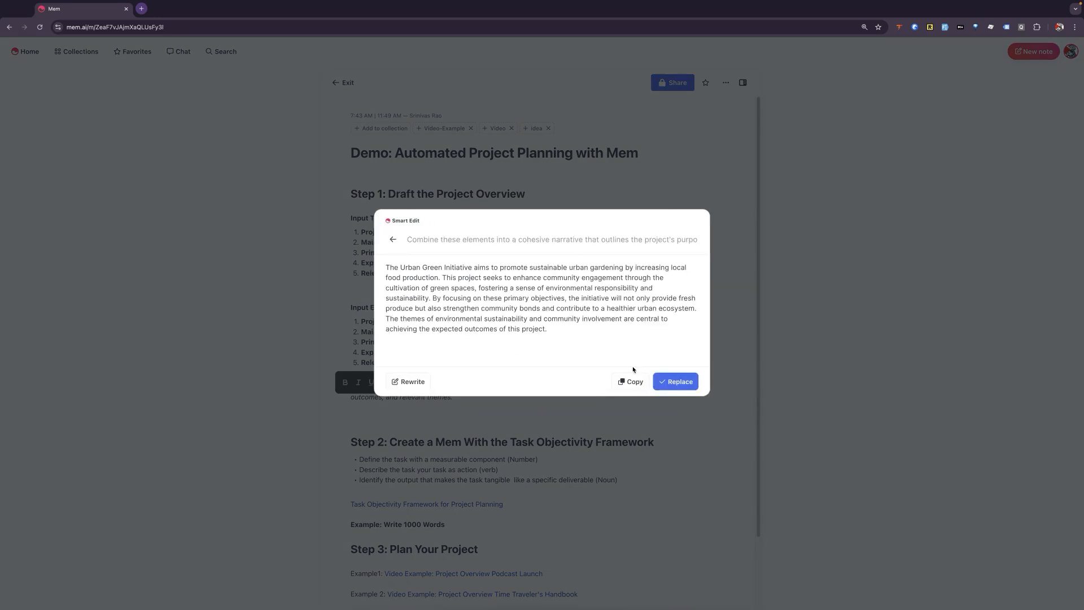
left_click(675, 382)
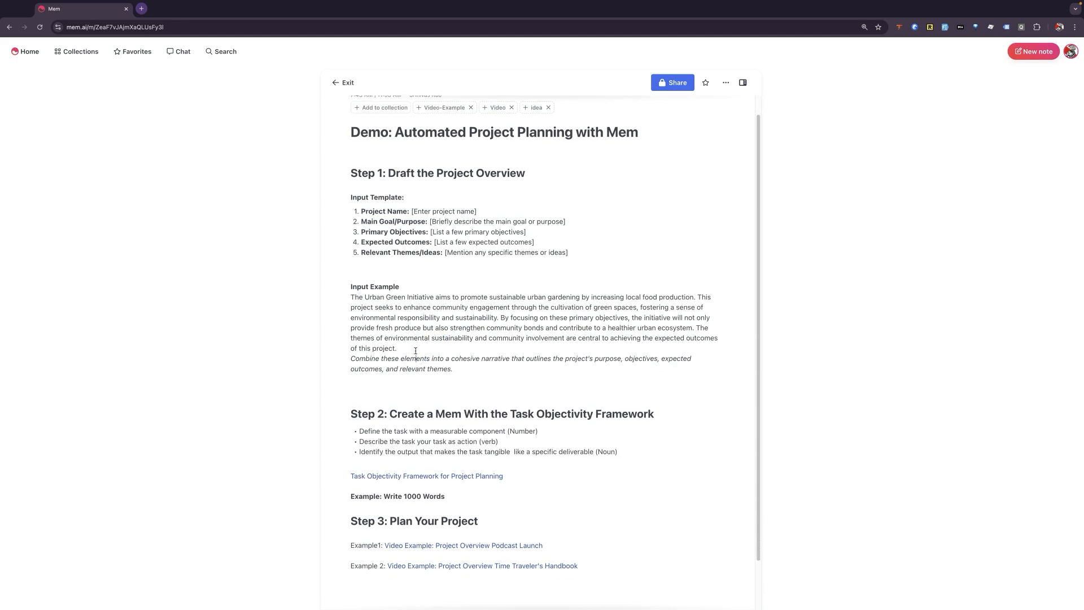
left_click(416, 352)
key("Return")
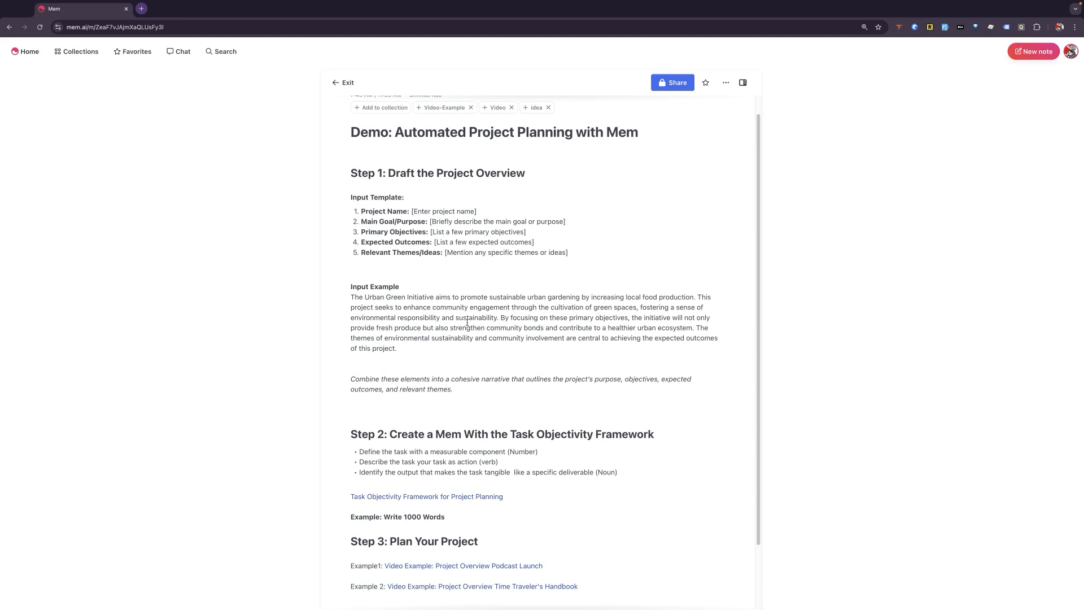
Review the linked Task Objectivity Framework for Project Planning note beside the demo note, and close it with the related-notes sidebar
scroll(472, 343, "down", 1)
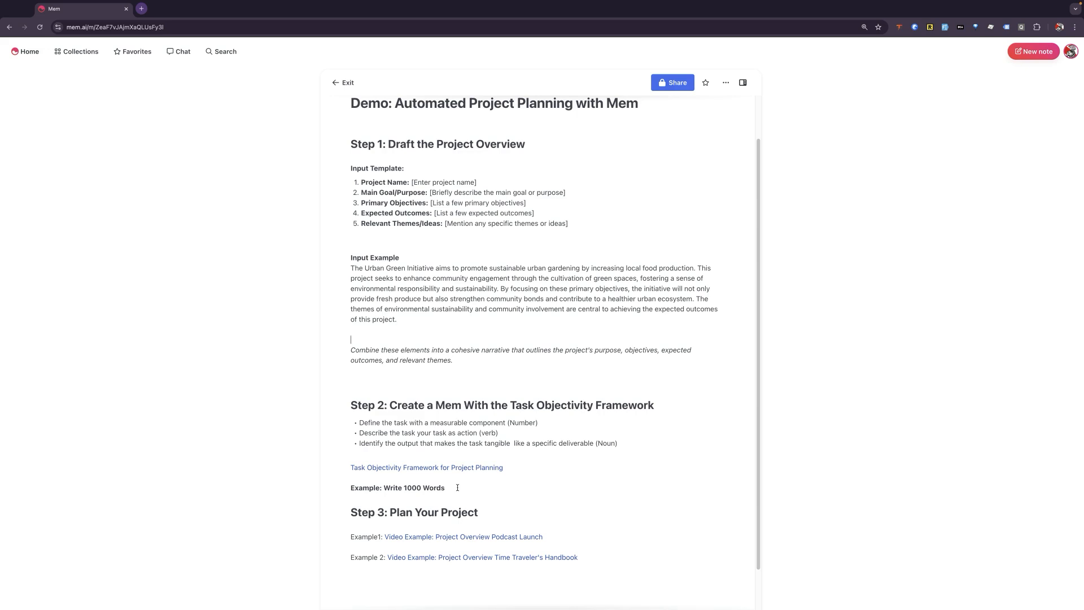
left_click(463, 468)
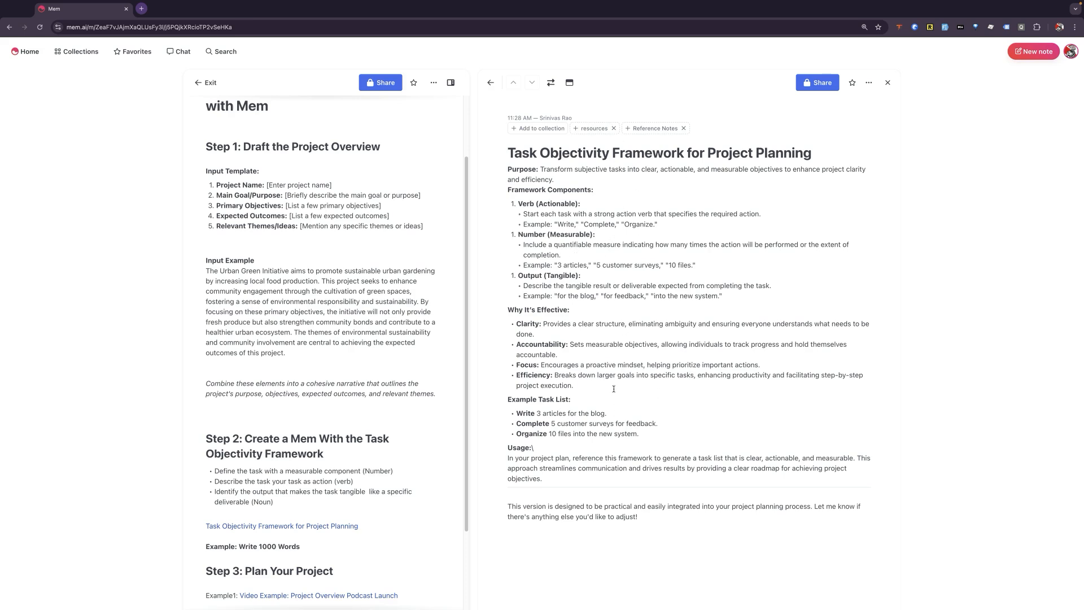
scroll(606, 376, "down", 1)
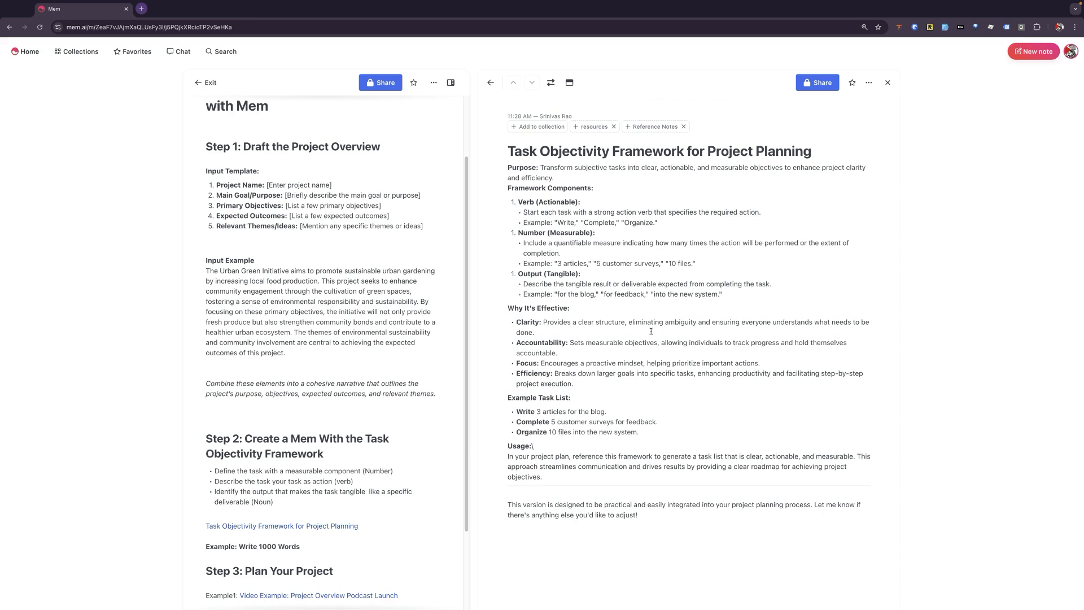
left_click(888, 82)
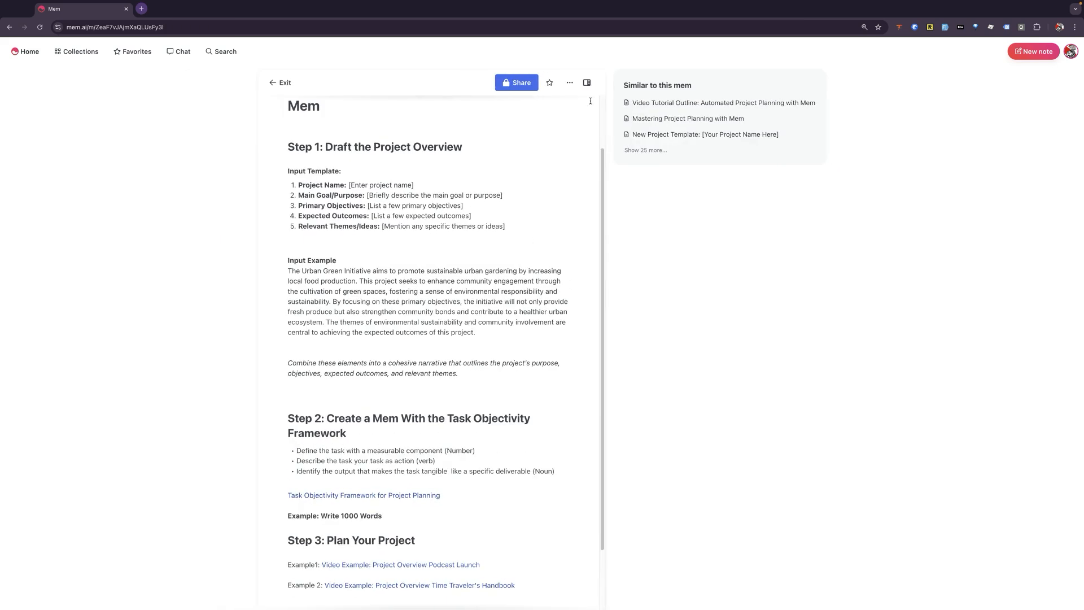
left_click(585, 81)
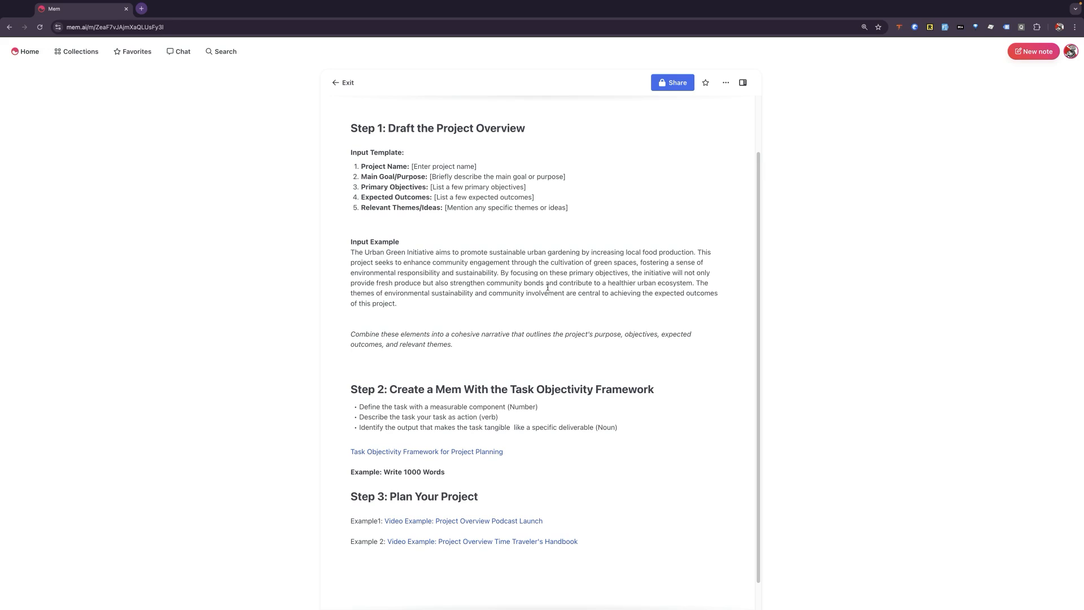
Open the linked "Video Example: Project Overview Podcast Launch" note as the main note and close the demo note beside it
left_click(443, 521)
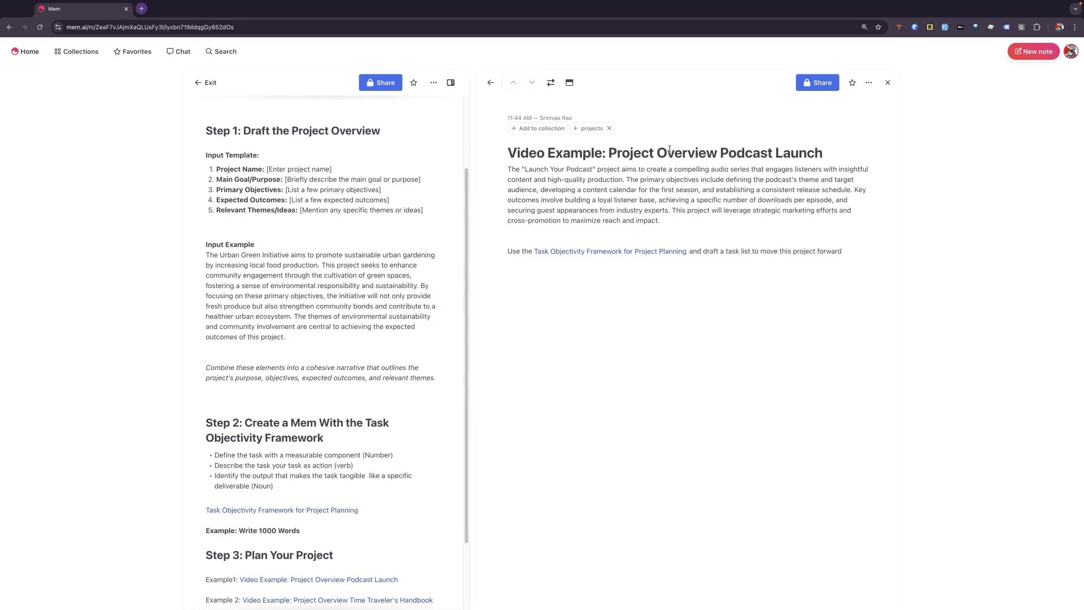
left_click(550, 82)
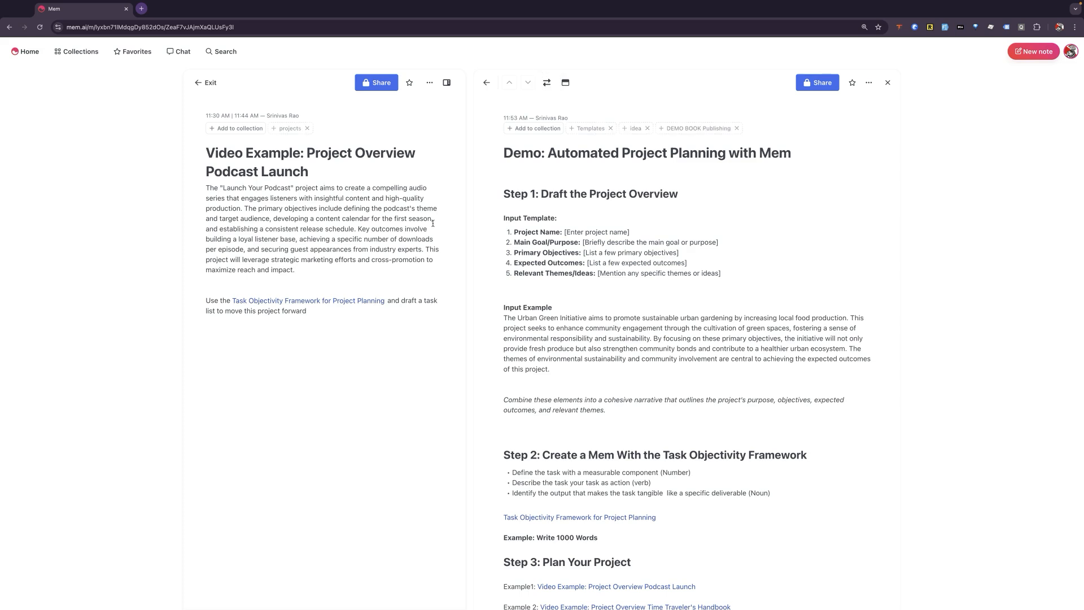
left_click(887, 82)
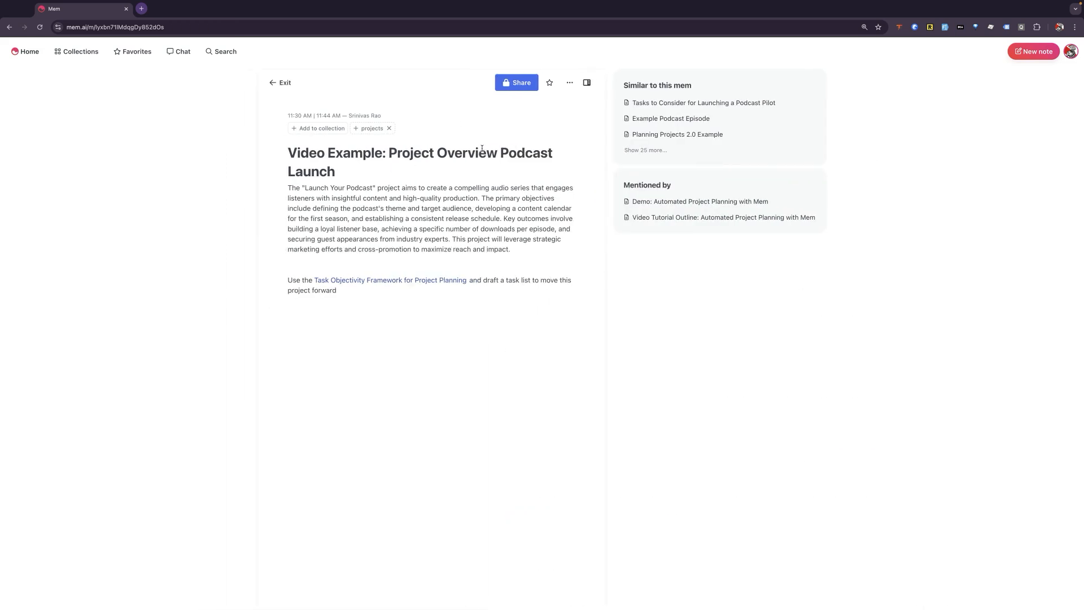
Generate an AI-written task list on a new line below the instruction to use the Task Objectivity Framework
left_click(394, 302)
left_click(379, 294)
key("Return")
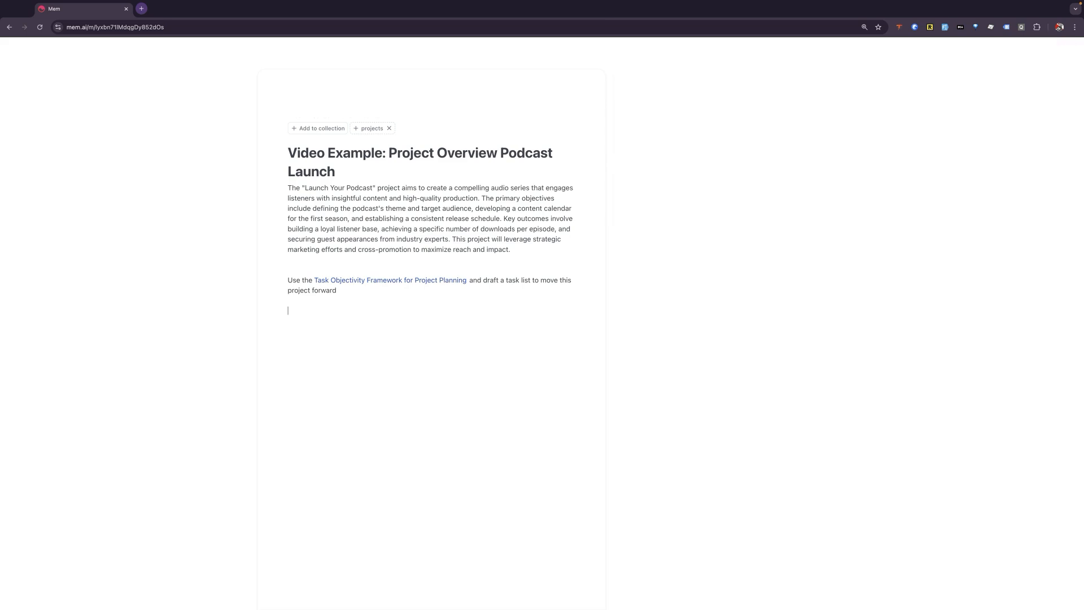
type("/")
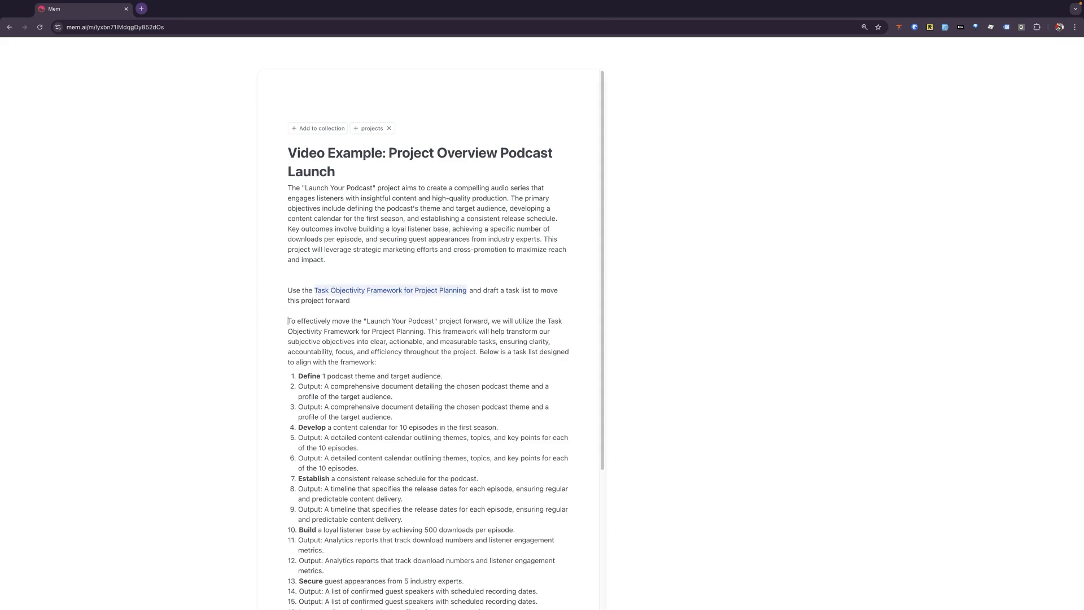
scroll(415, 364, "down", 3)
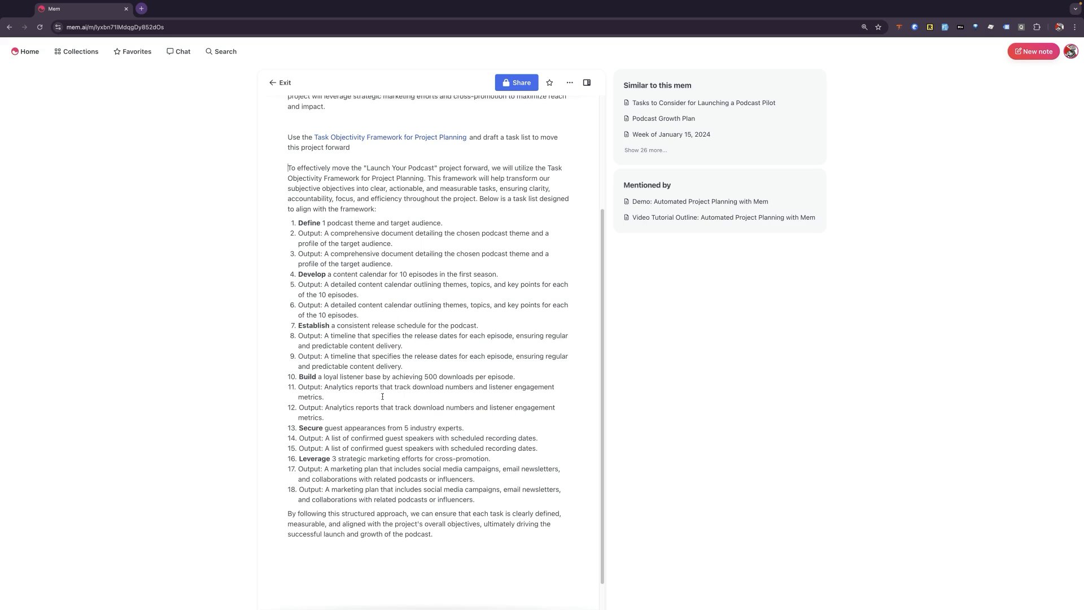
triple_click(356, 376)
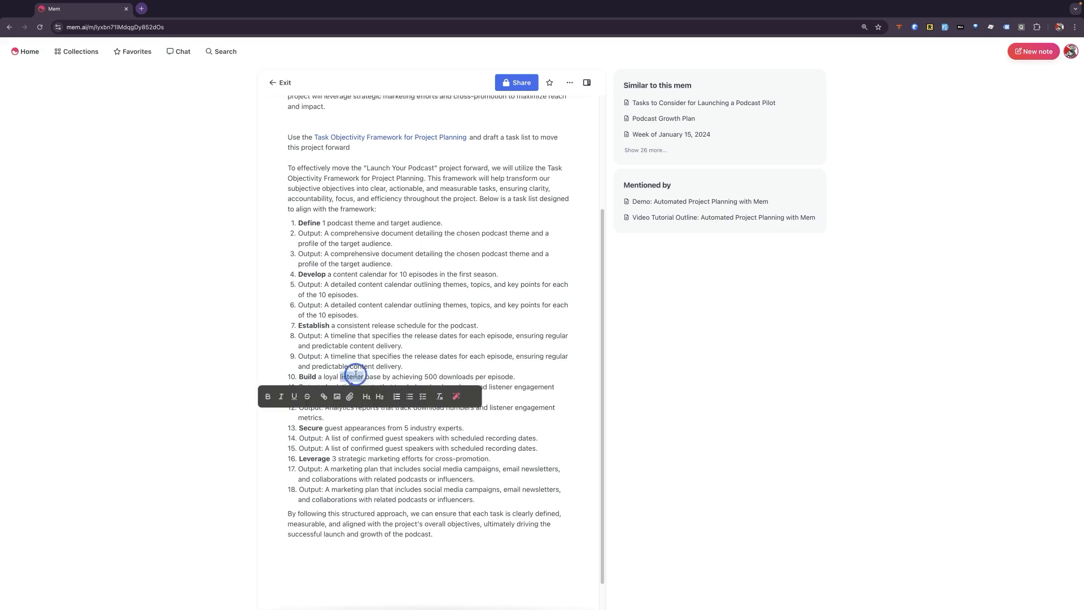
left_click(414, 357)
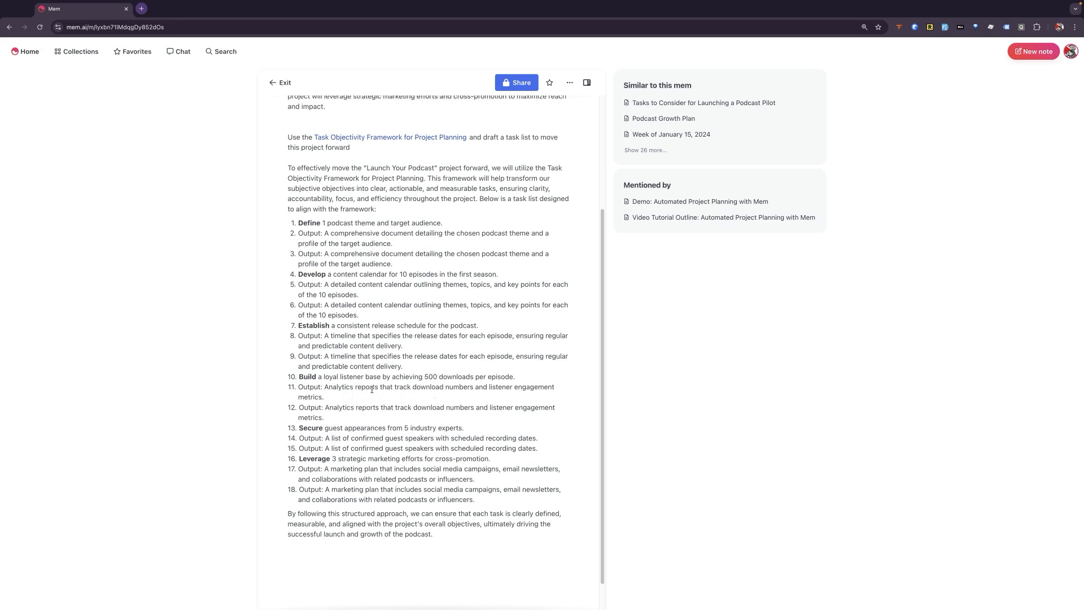
scroll(372, 364, "up", 1)
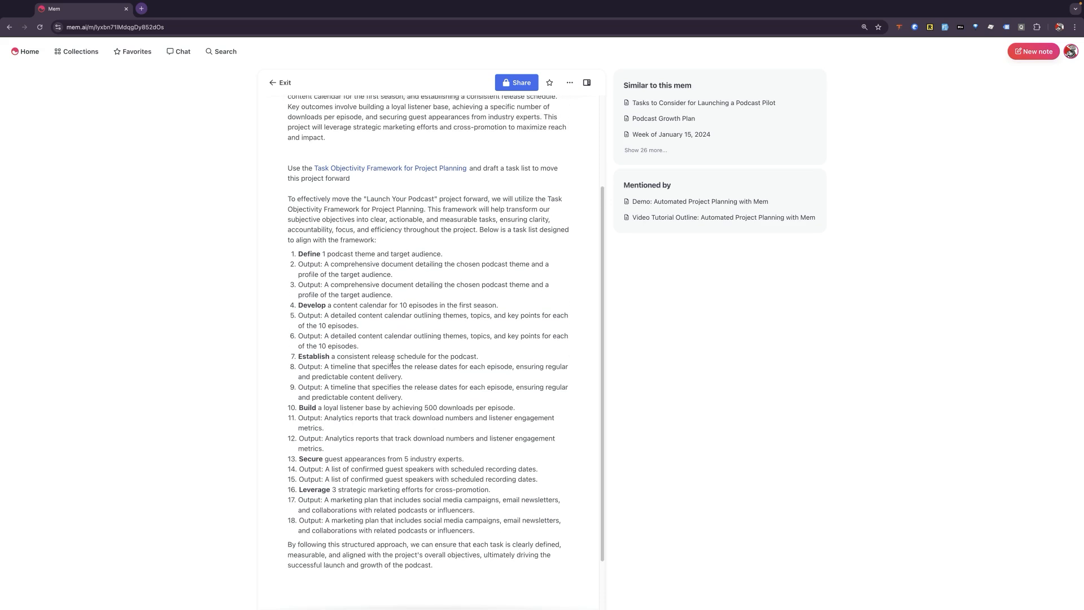
Run Smart Edit on the numbered task list with "remove dthe duplicates and make it a bullted list" and copy the edited text
scroll(291, 277, "down", 1)
left_click_drag(476, 504, 282, 224)
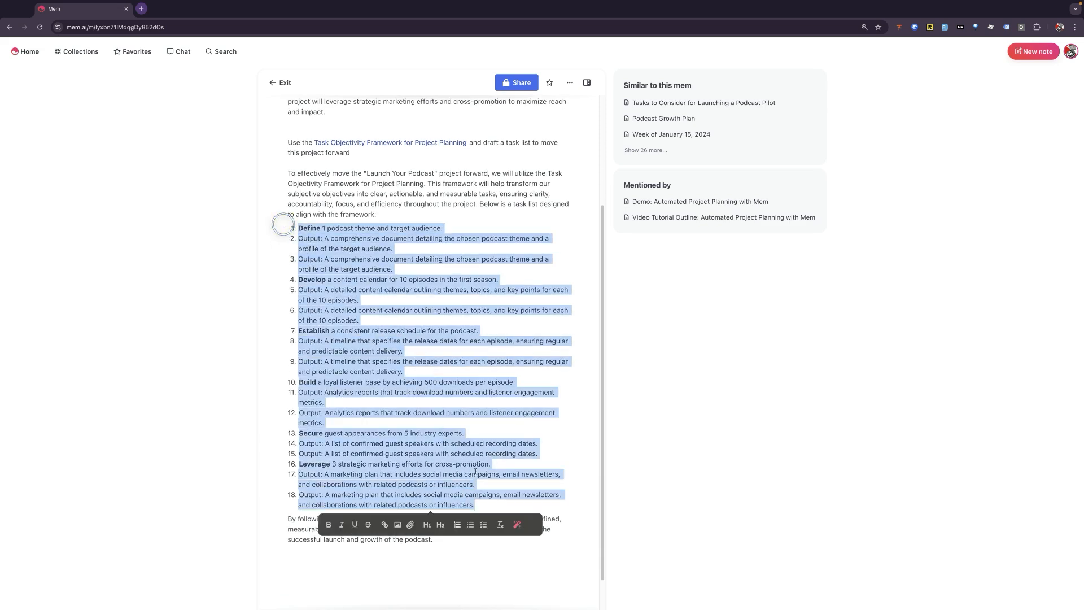
left_click(517, 524)
type("remove ")
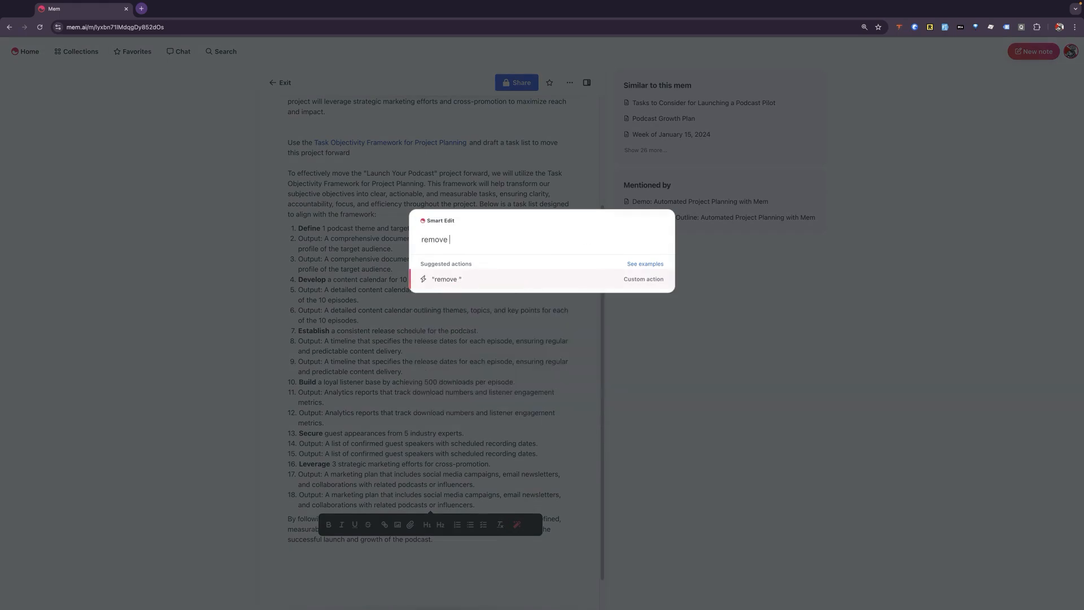
type("dthe duplicates ma")
key("BackSpace")
type("and make it")
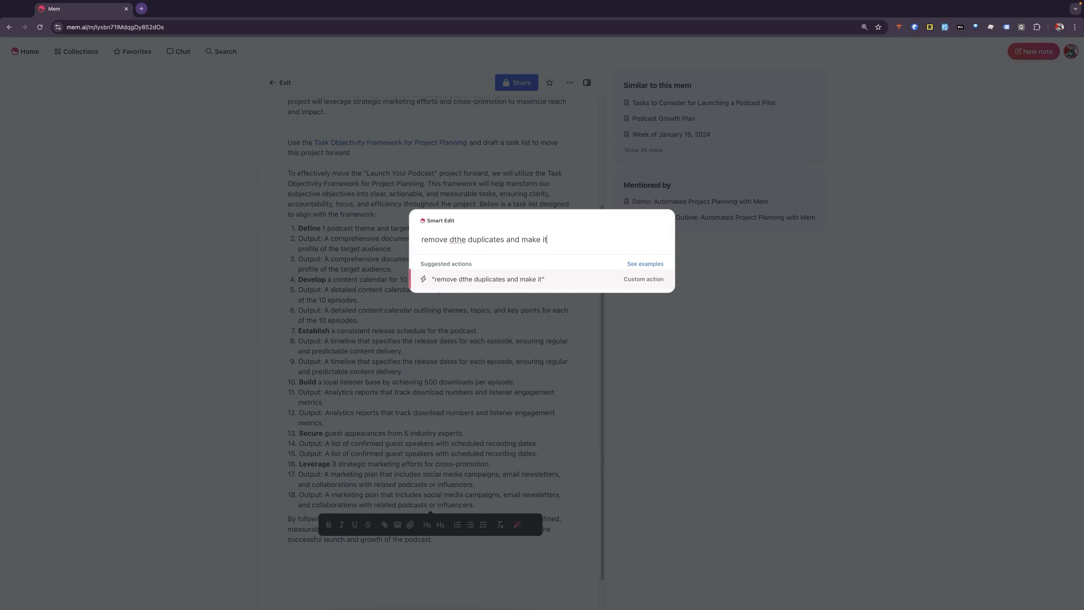
type(" a bullted list")
key("Return")
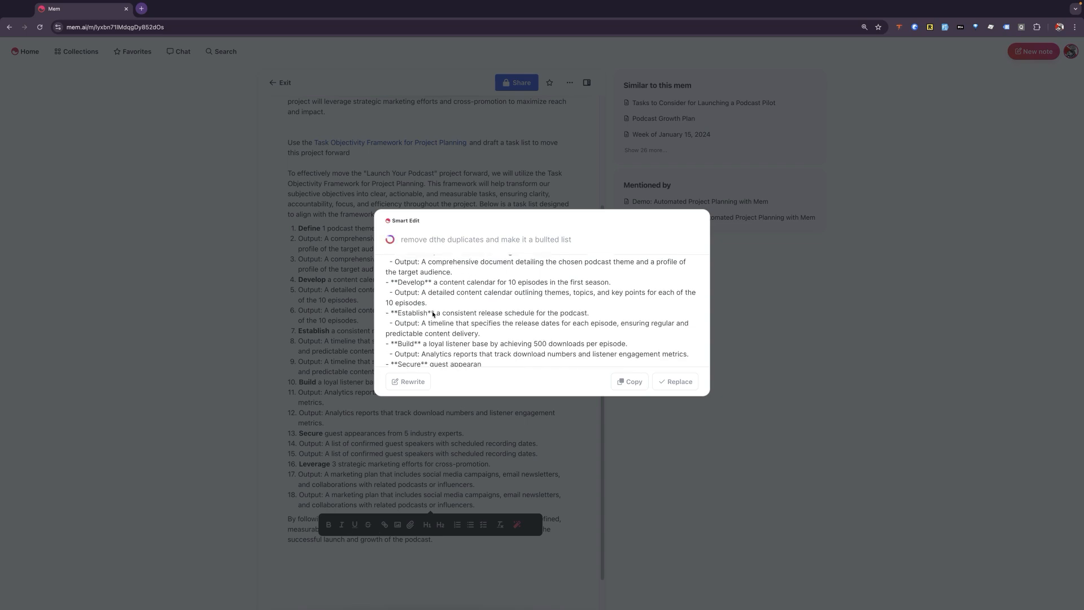
left_click(625, 379)
scroll(374, 339, "down", 3)
scroll(374, 339, "down", 3)
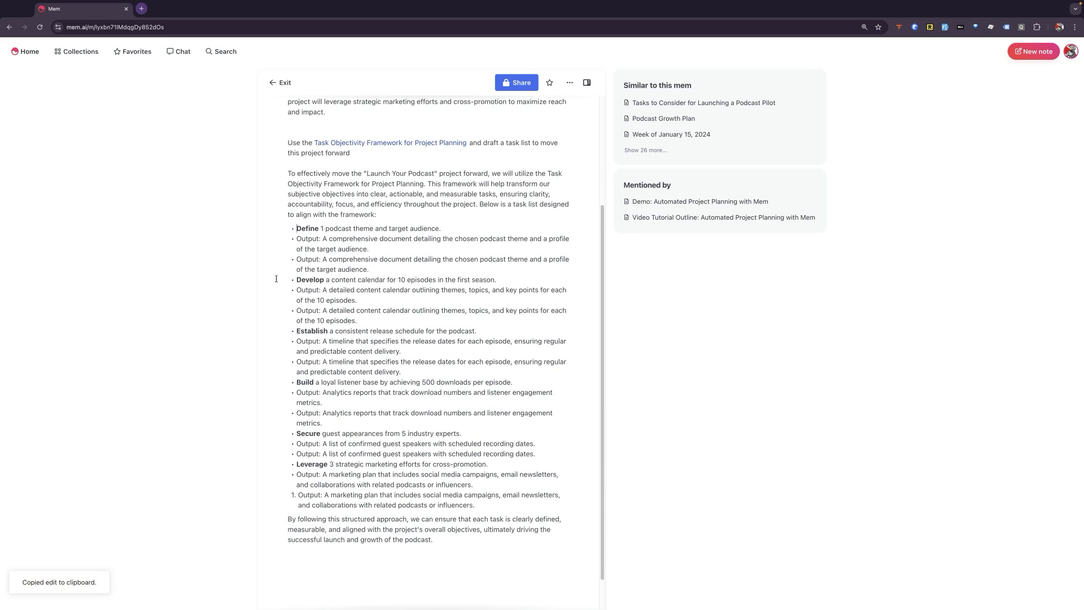
Convert the bulleted tasks from Define through the Build outputs into a checklist
left_click_drag(444, 229, 292, 269)
left_click(281, 243)
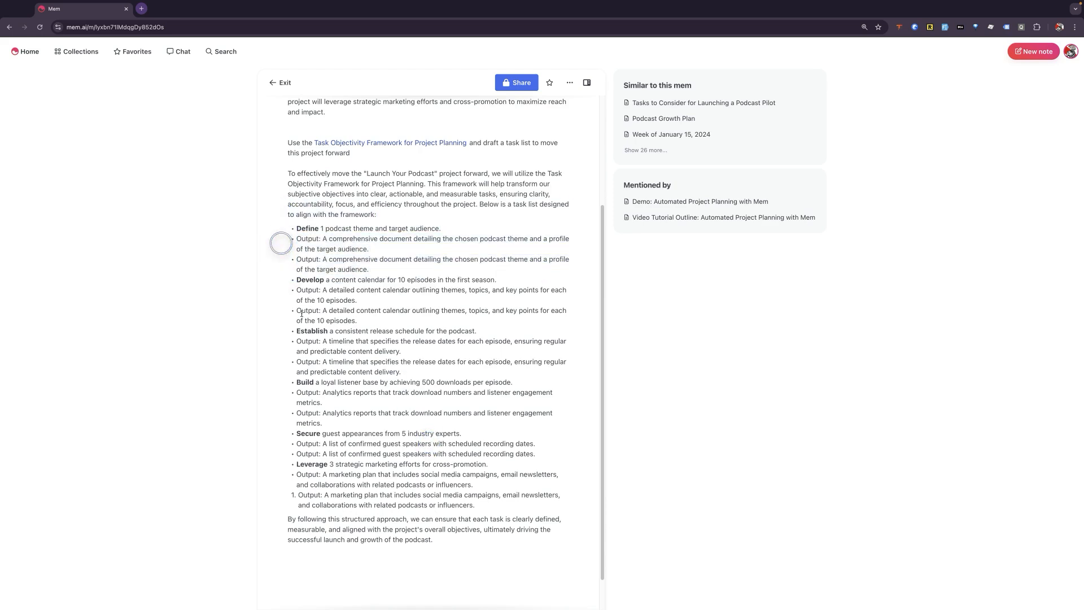
left_click_drag(479, 502, 283, 307)
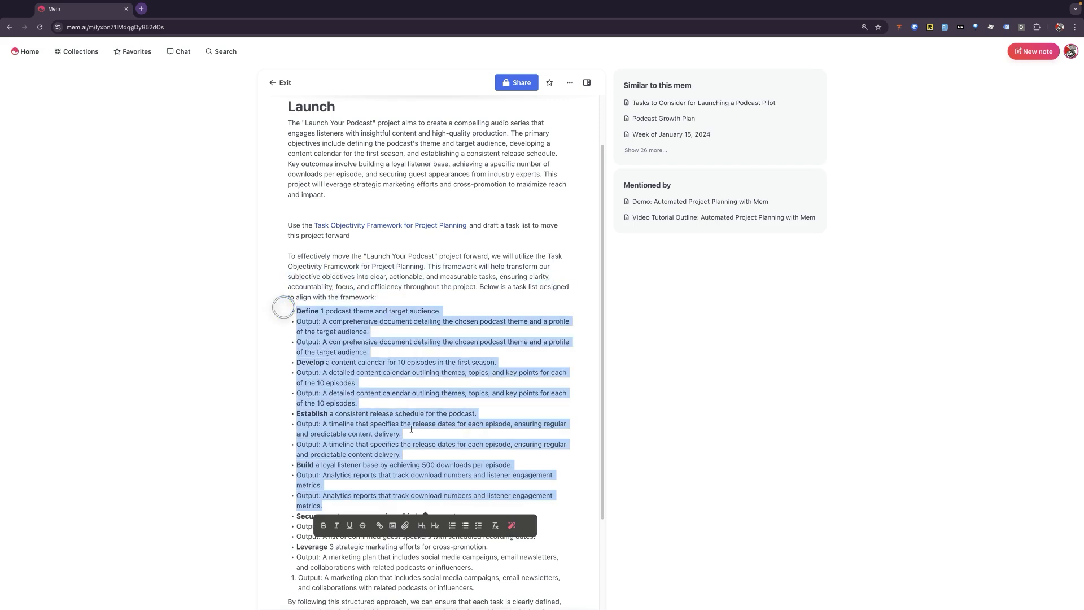
left_click(477, 525)
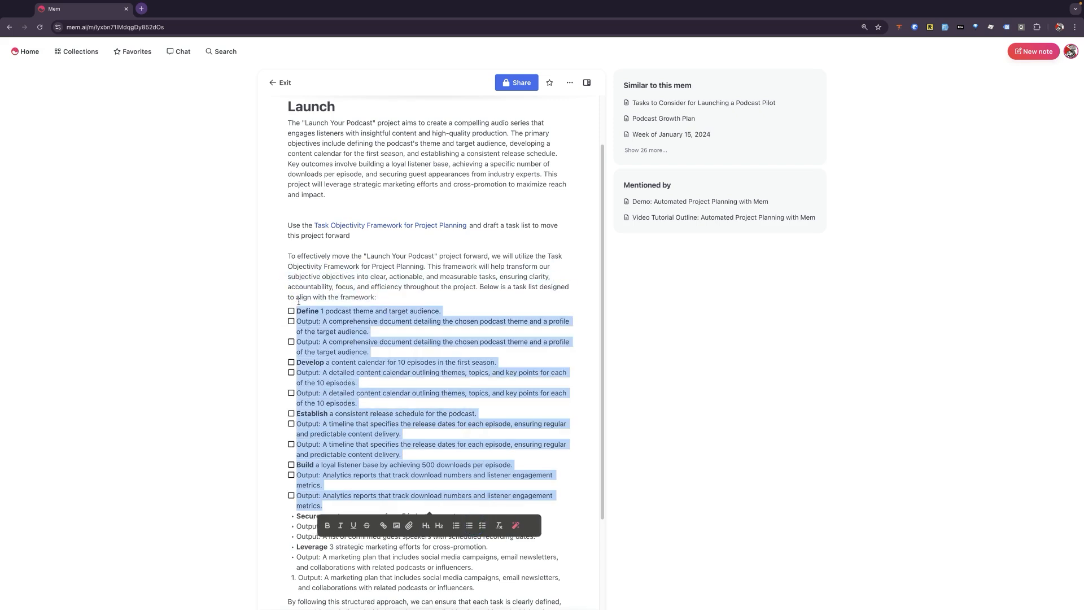
left_click(319, 321)
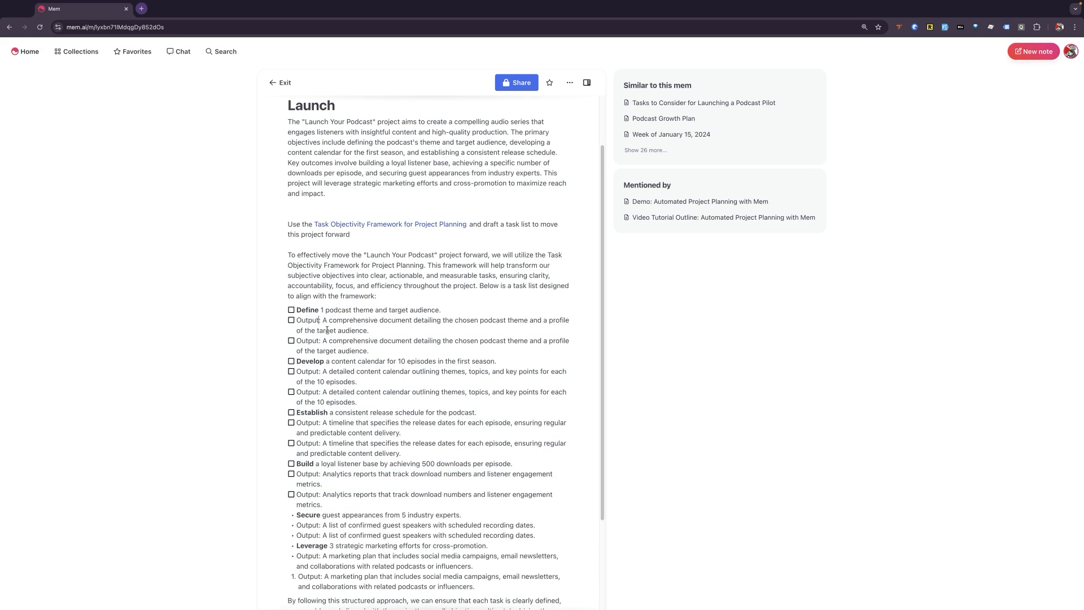
Insert blank space between the paragraph ending "to align with the framework:" and the checklist
scroll(341, 330, "down", 1)
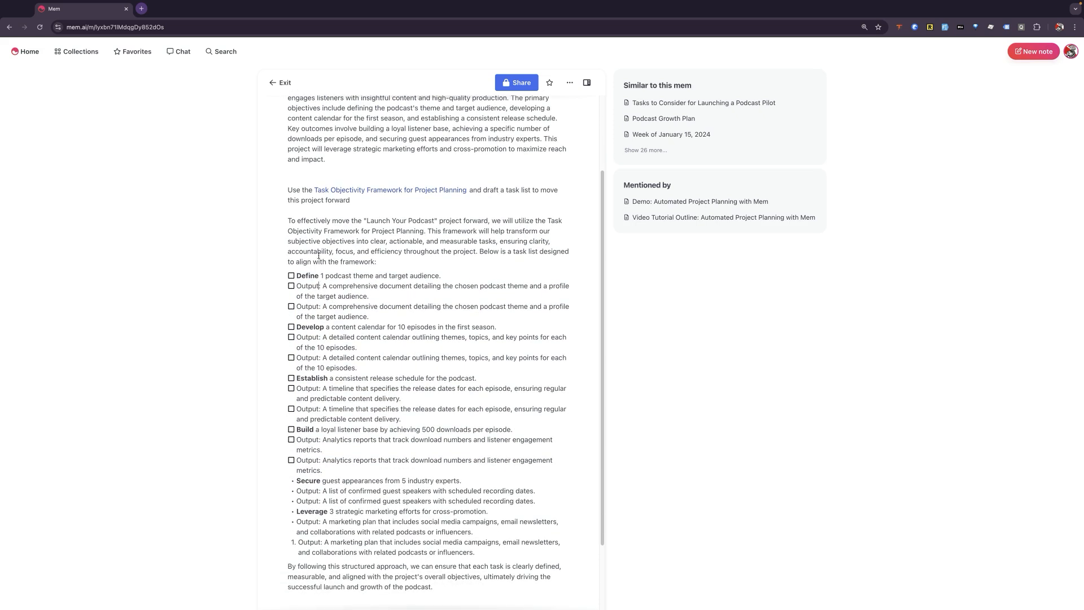
scroll(317, 335, "down", 1)
scroll(344, 321, "down", 1)
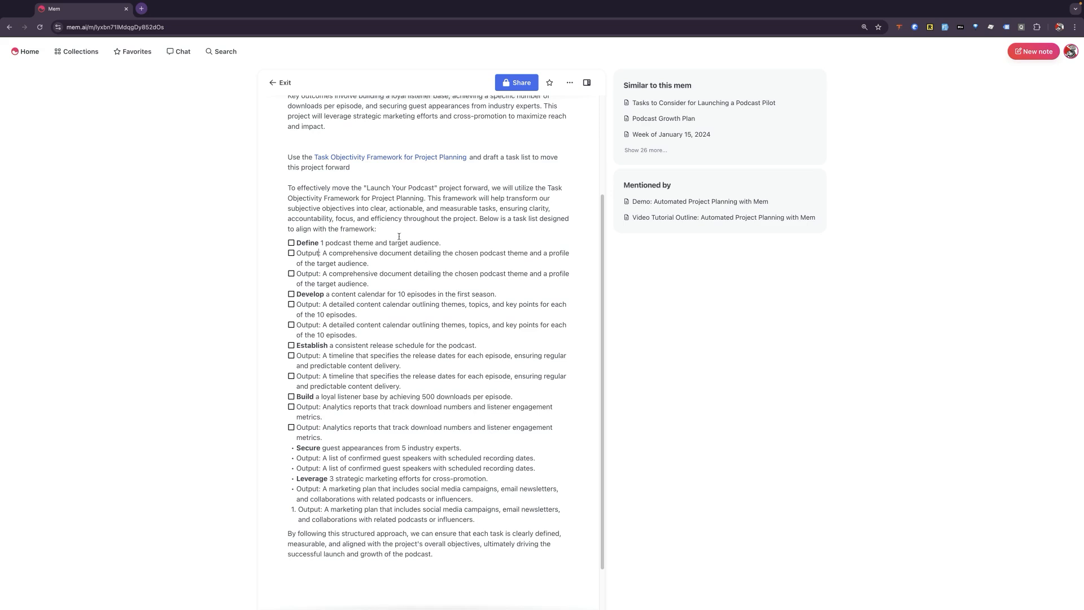
scroll(362, 333, "down", 1)
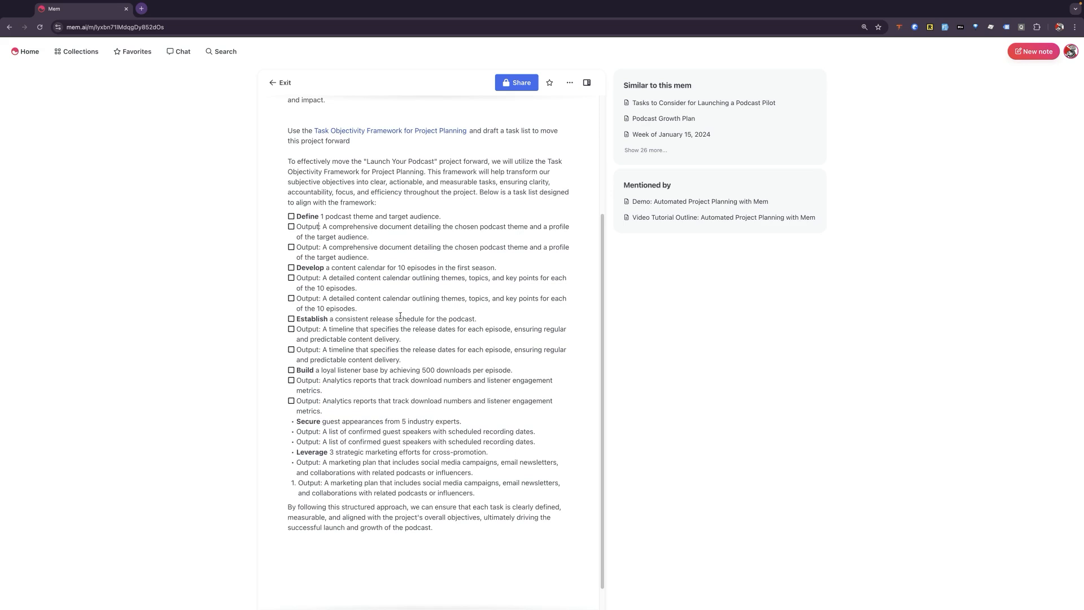
left_click(399, 202)
key("Return")
key("Return")
scroll(385, 201, "up", 1)
scroll(384, 201, "up", 3)
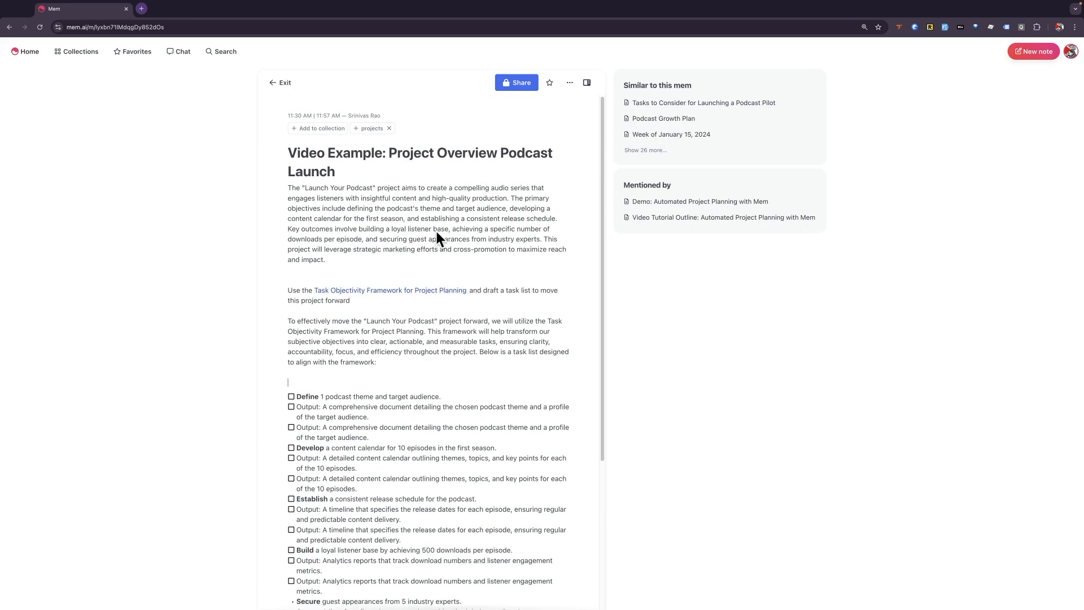
scroll(390, 235, "down", 1)
scroll(386, 297, "down", 2)
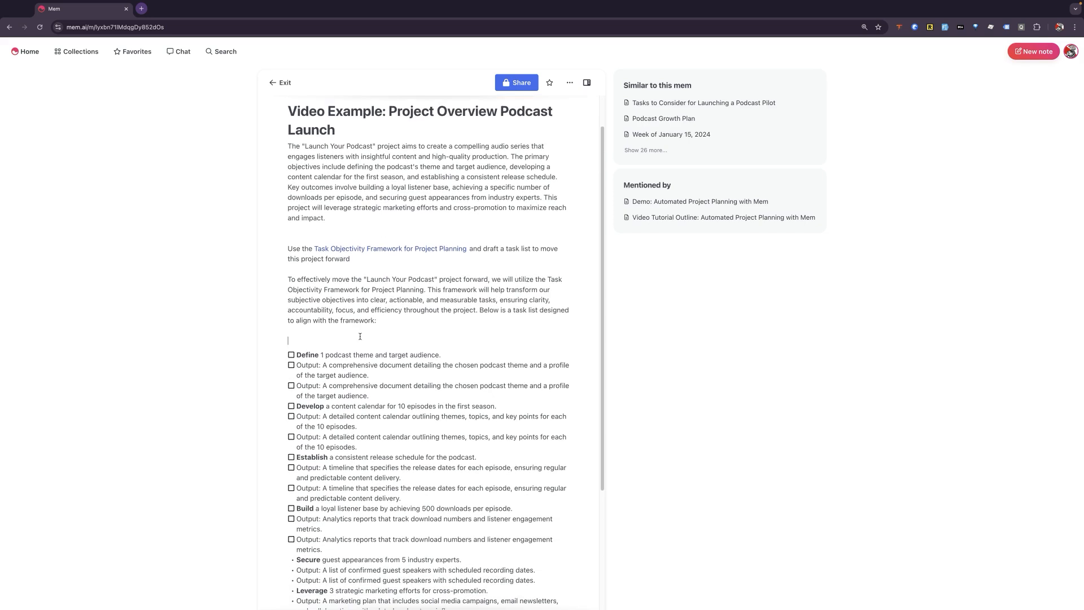
scroll(368, 343, "down", 1)
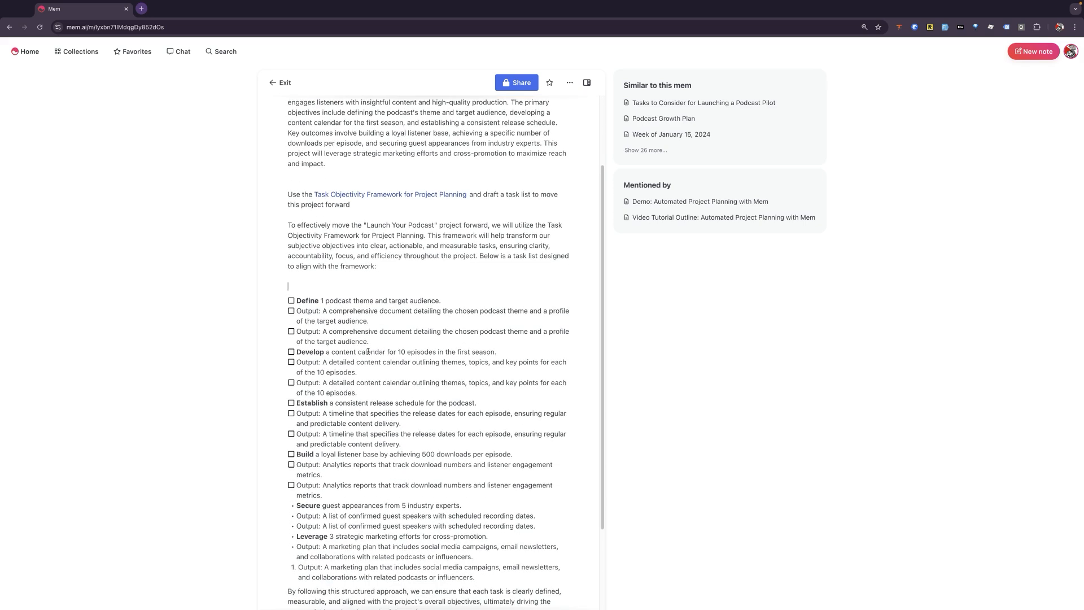
Open the mentioning note "Demo: Automated Project Planning with Mem" and leave it as the only open note
scroll(368, 351, "down", 1)
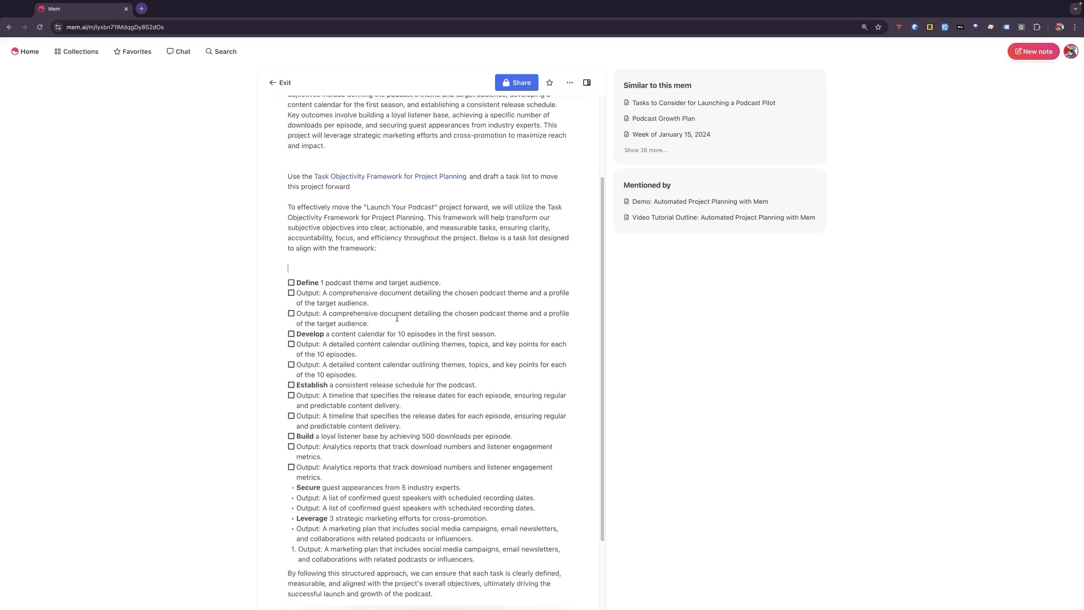
scroll(395, 316, "up", 4)
left_click(700, 202)
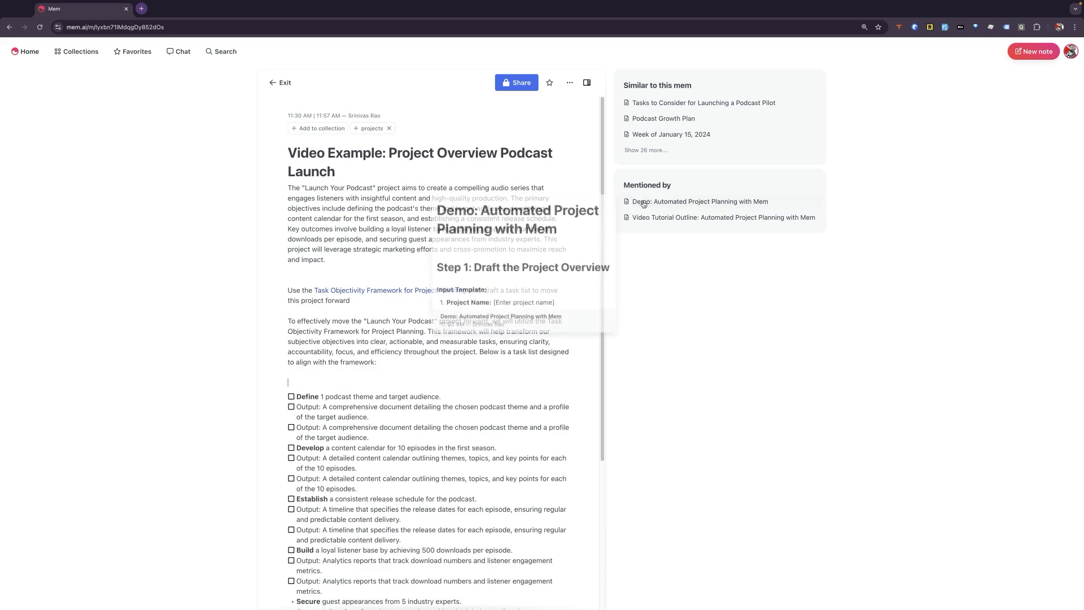
left_click(550, 84)
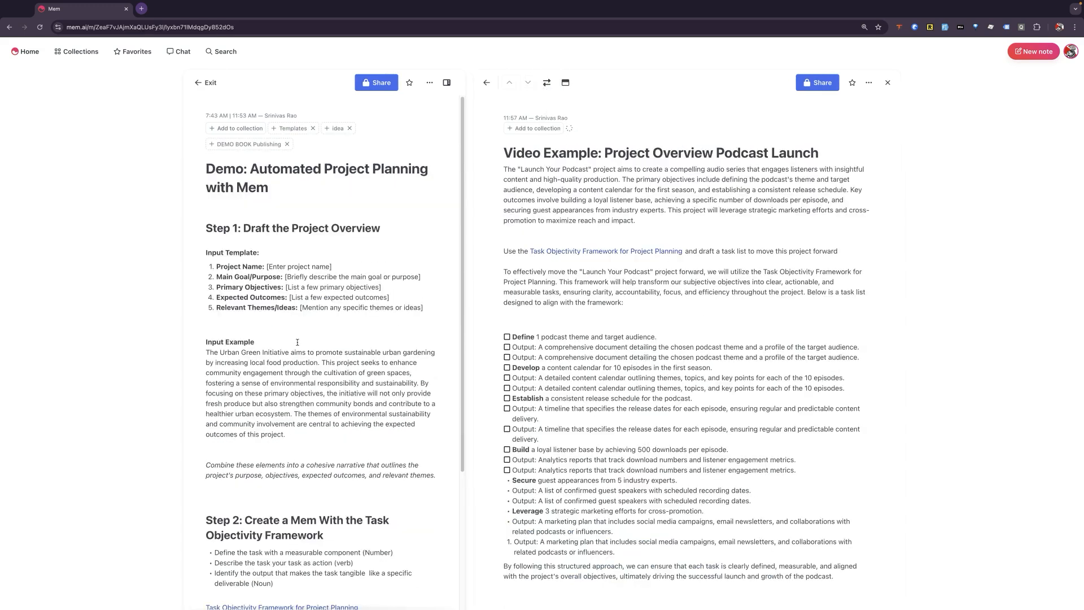
left_click(896, 80)
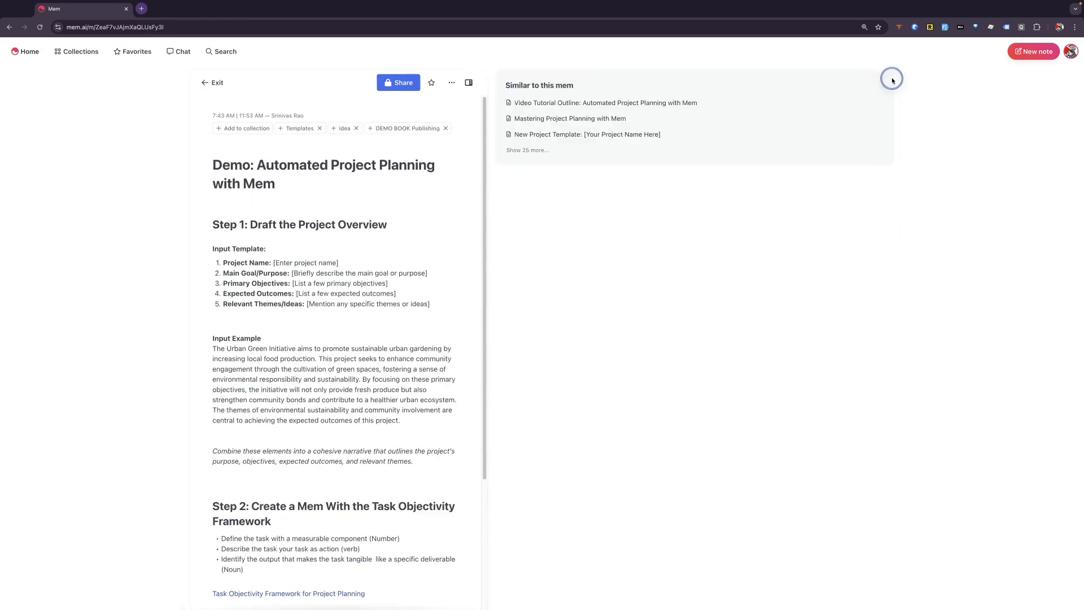
Open the linked Example 2, "Video Example: Project Overview Time Traveler's Handbook", as the main note and close the demo note beside it
scroll(389, 328, "down", 5)
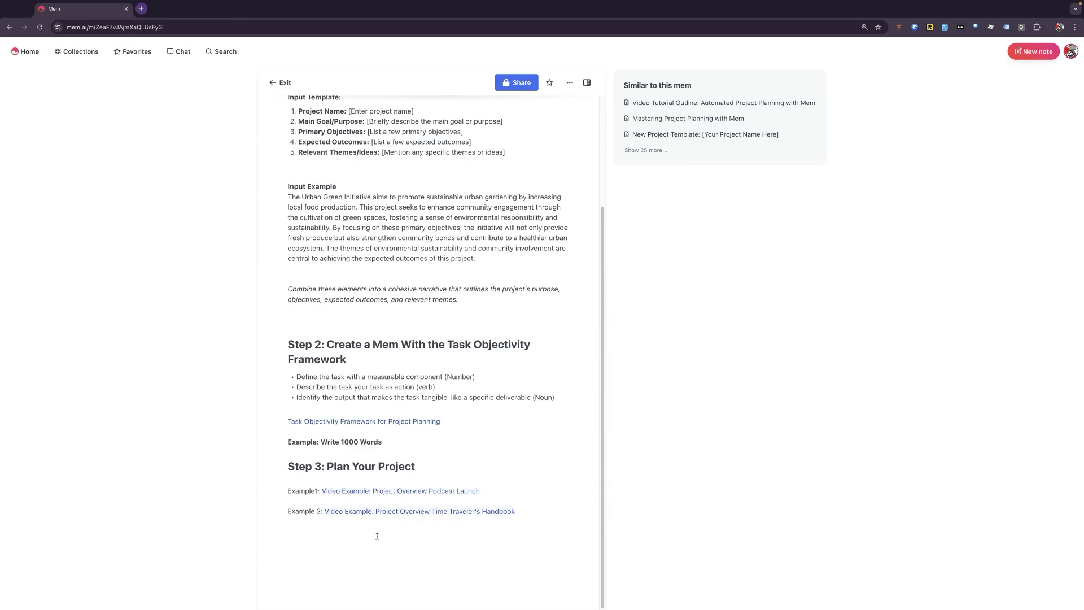
left_click(375, 513)
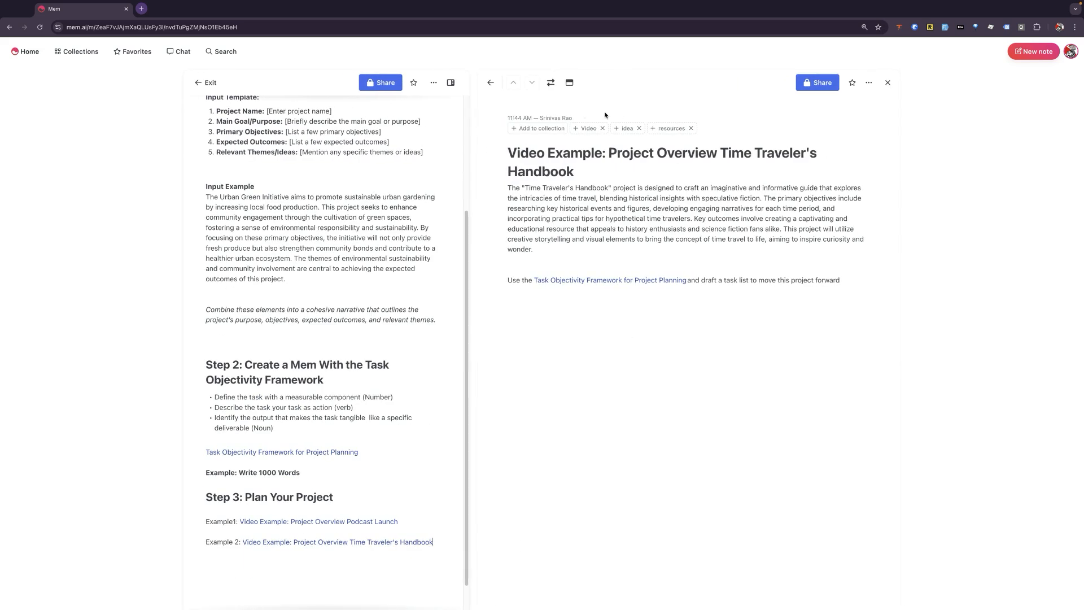
left_click(551, 82)
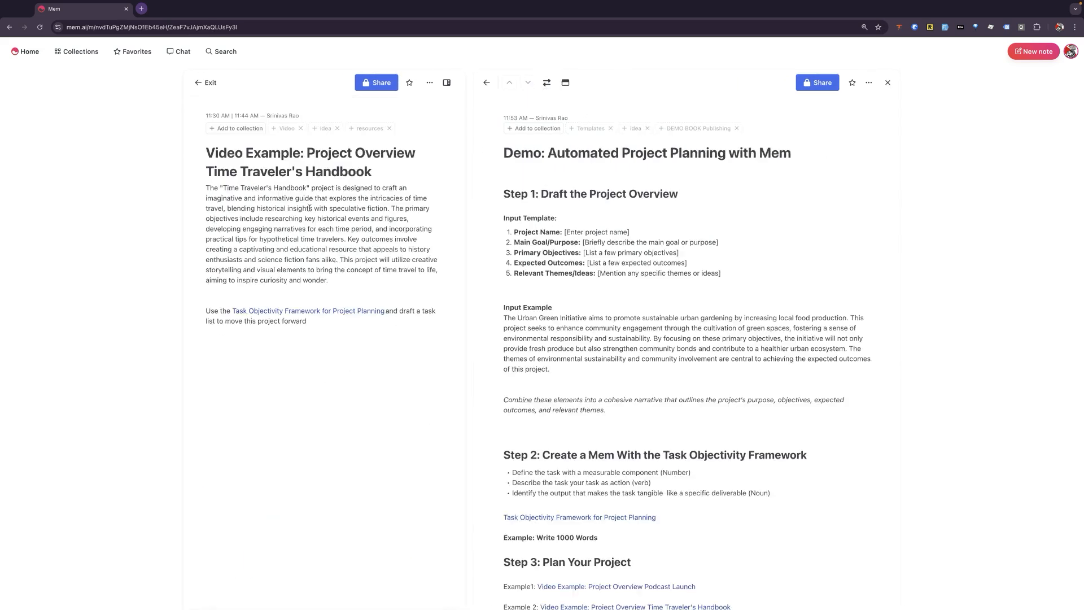
left_click(889, 82)
Generate an AI-written task list on a new line below the instruction in the Time Traveler's Handbook note
left_click(421, 345)
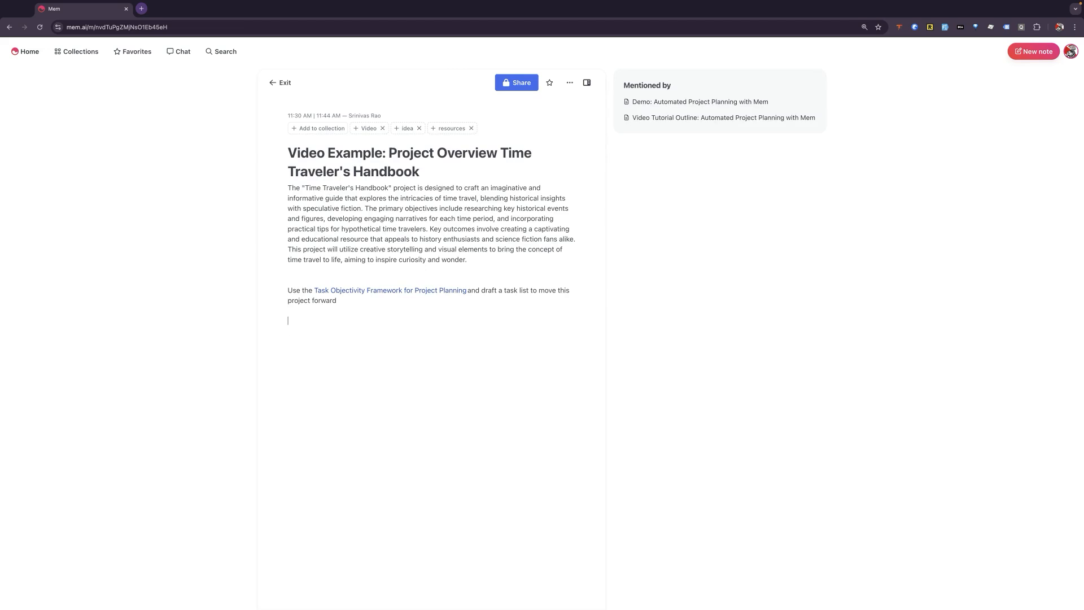
type("/")
type("/")
key("Return")
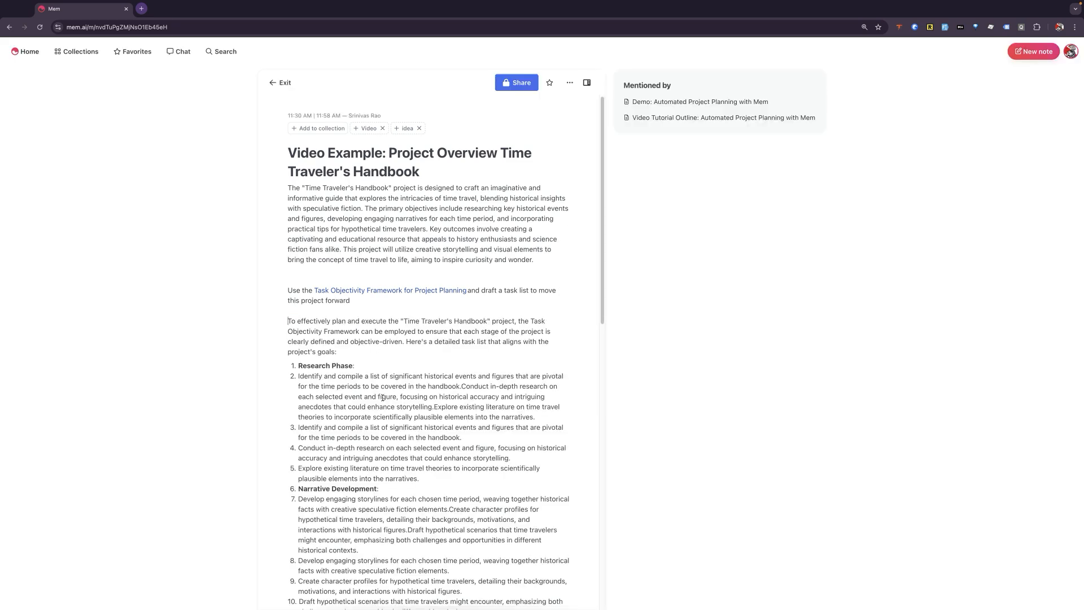
Examine the generated Time Traveler's Handbook task list from Research Phase through Publication and Promotion
scroll(406, 279, "down", 3)
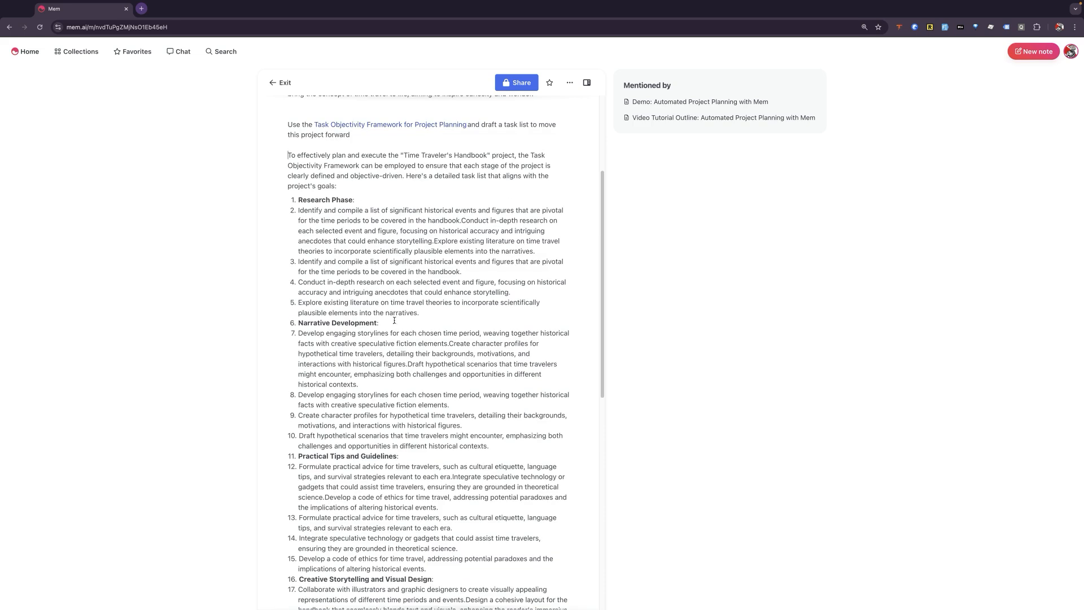
scroll(382, 315, "down", 3)
scroll(393, 311, "up", 3)
scroll(399, 298, "down", 1)
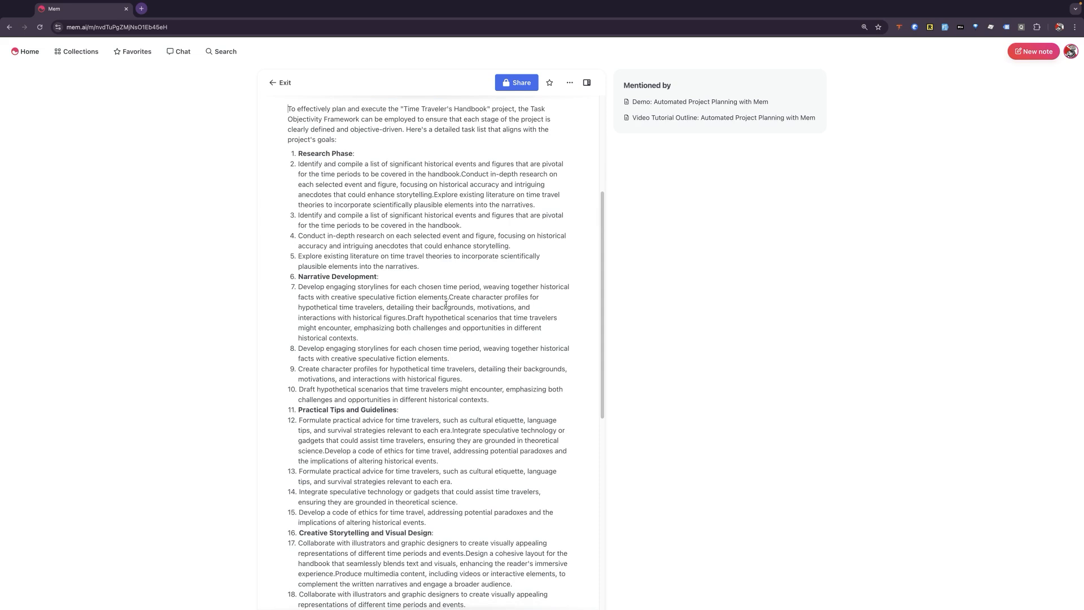
scroll(370, 321, "down", 1)
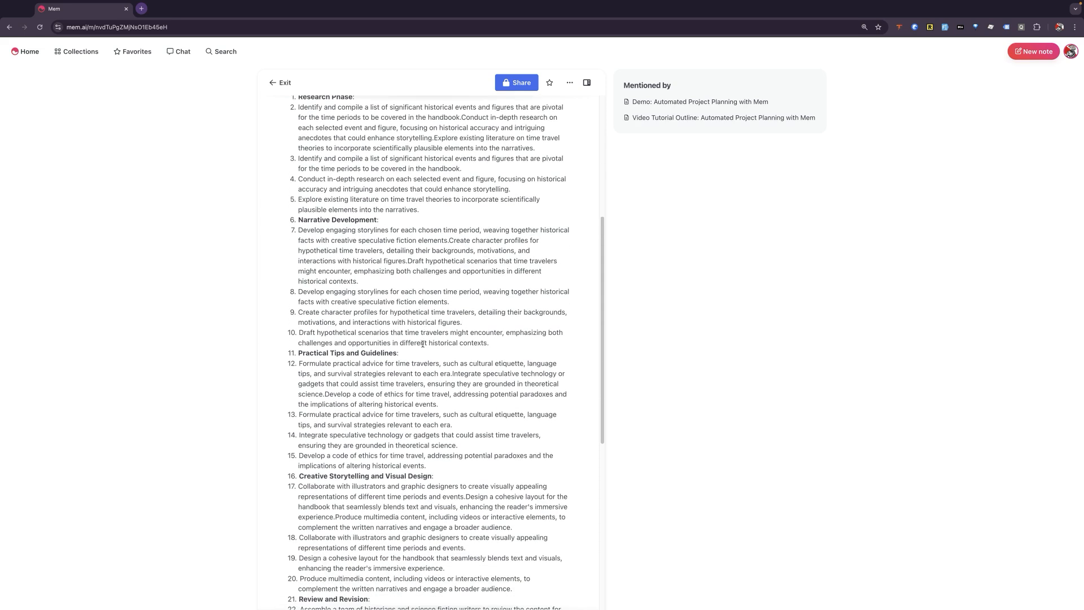
scroll(422, 344, "down", 3)
scroll(424, 325, "up", 4)
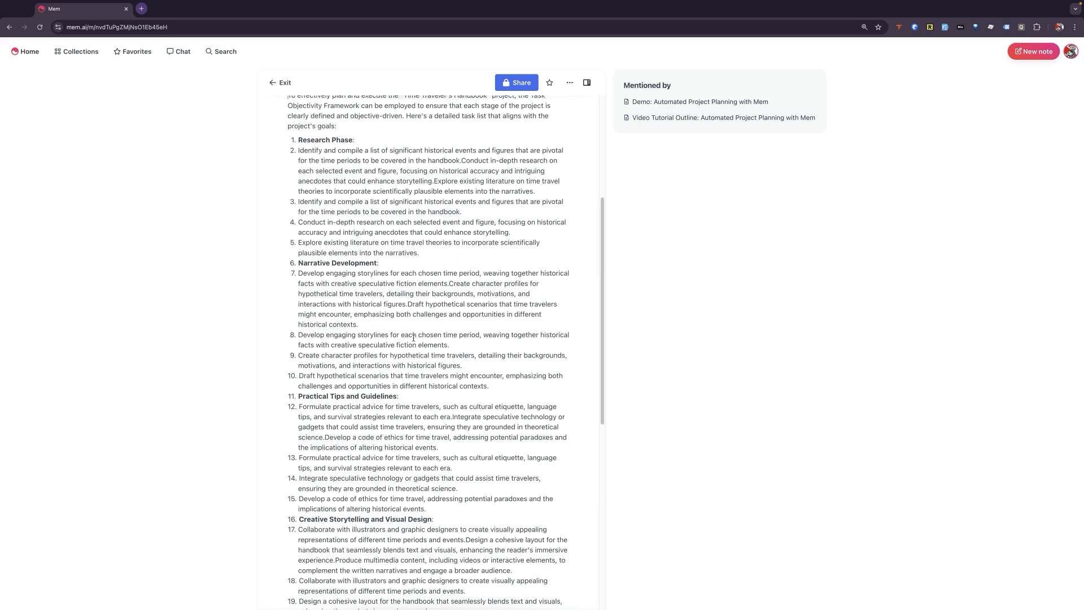
scroll(415, 341, "down", 8)
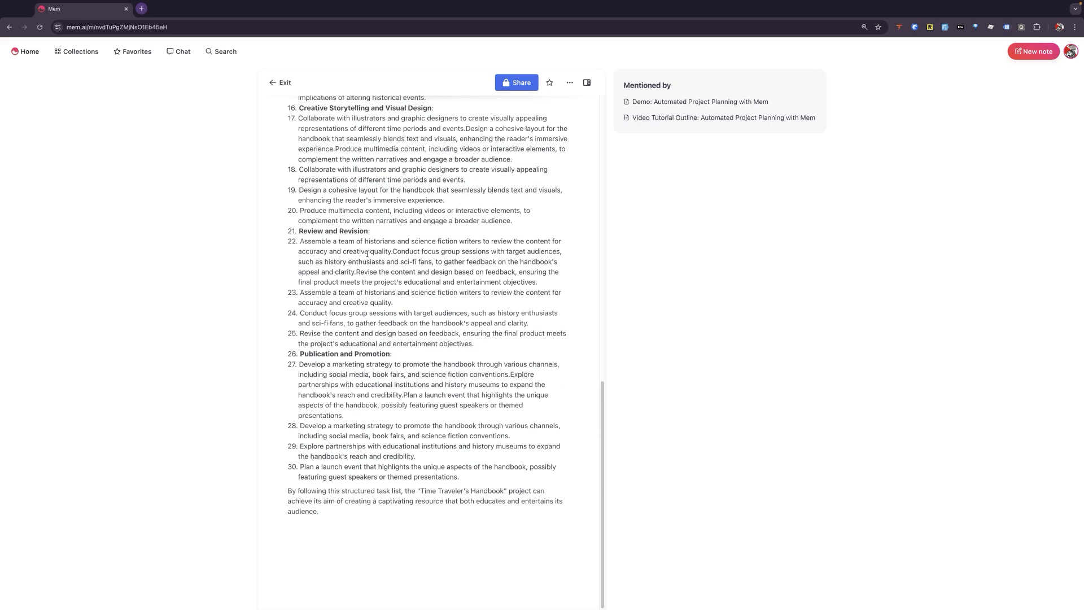
scroll(275, 214, "up", 12)
scroll(410, 338, "down", 3)
scroll(410, 337, "down", 9)
Replace the whole numbered task list using Smart Edit with "separate tasks and output and make output a subbbullet and remove any repetition"
left_click_drag(338, 503, 307, 222)
scroll(306, 222, "down", 4)
left_click(398, 325)
left_click_drag(473, 484, 289, 203)
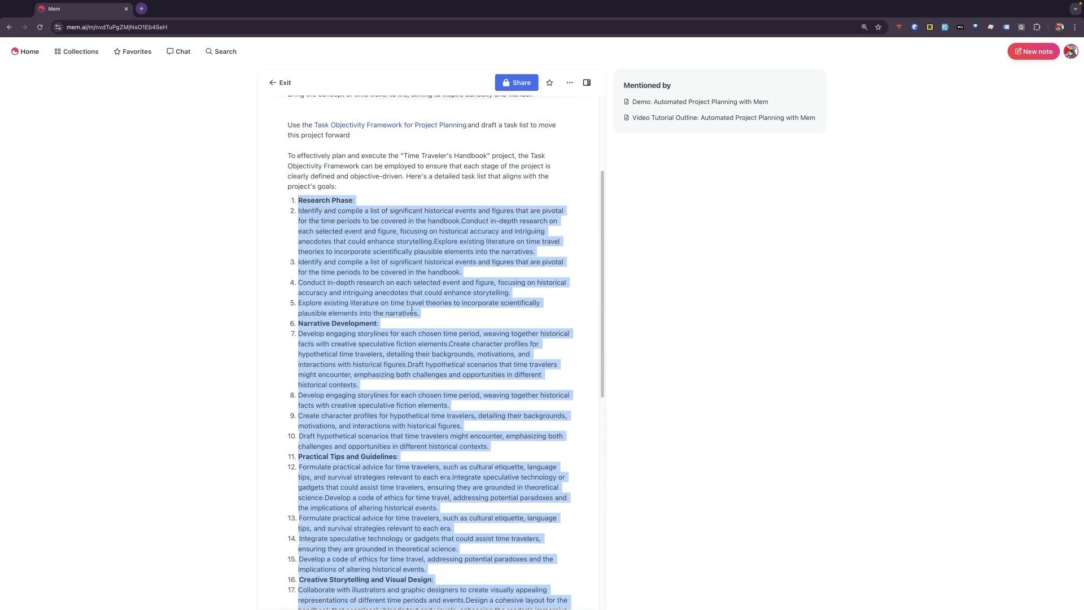
scroll(487, 377, "down", 1)
scroll(487, 376, "down", 6)
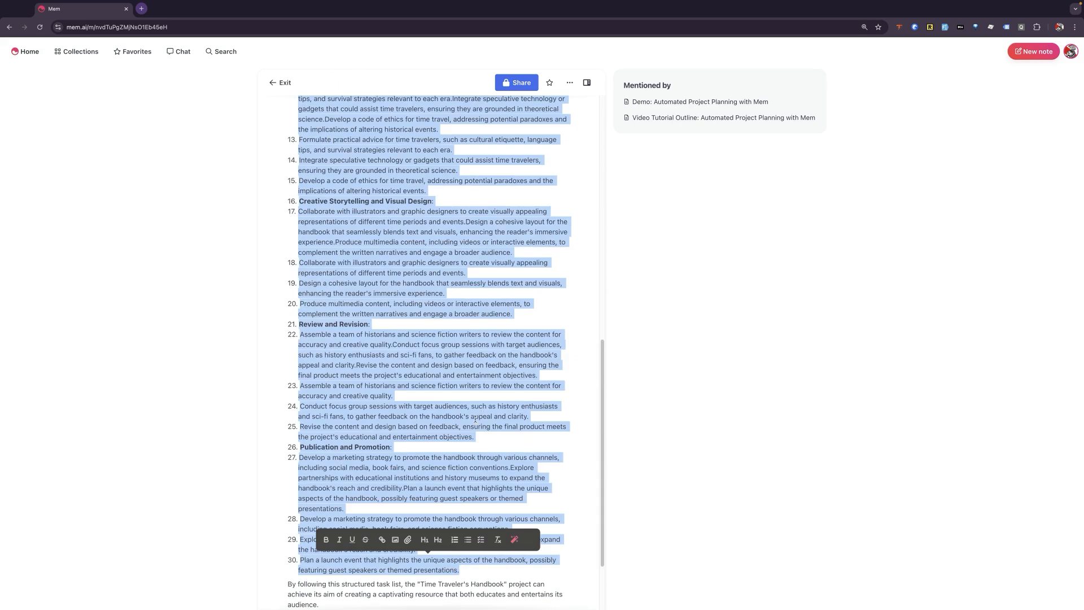
left_click(515, 540)
type("separe")
key("BackSpace")
type("ate tasks and output and ")
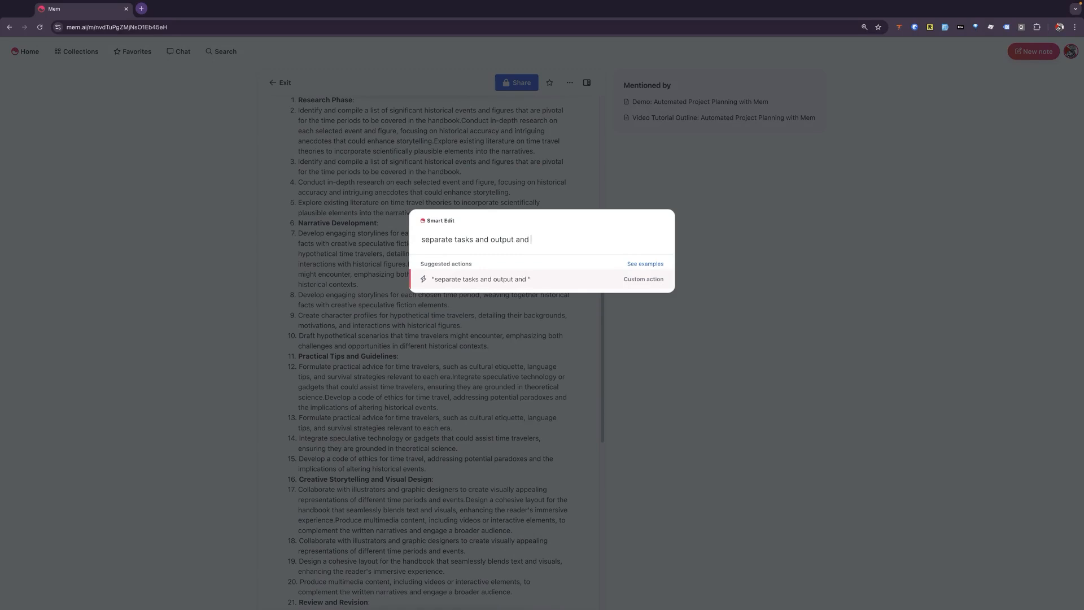
type("make output a subbbullet and remove any repetition")
key("Return")
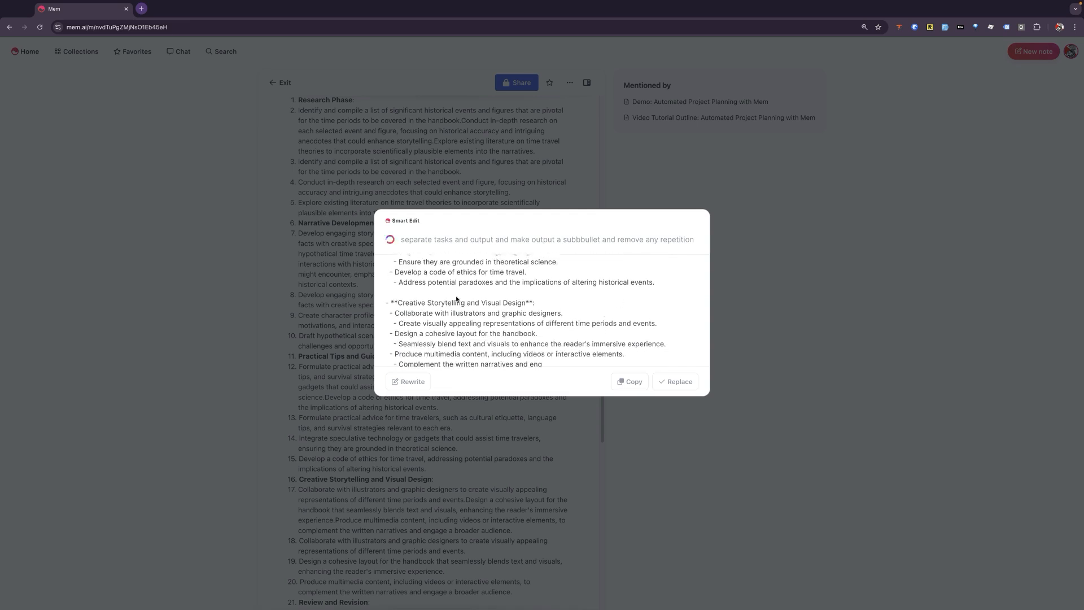
left_click(675, 381)
Examine the rewritten bulleted task list across its phases for repeated items
scroll(363, 262, "up", 1)
double_click(401, 276)
left_click(371, 217)
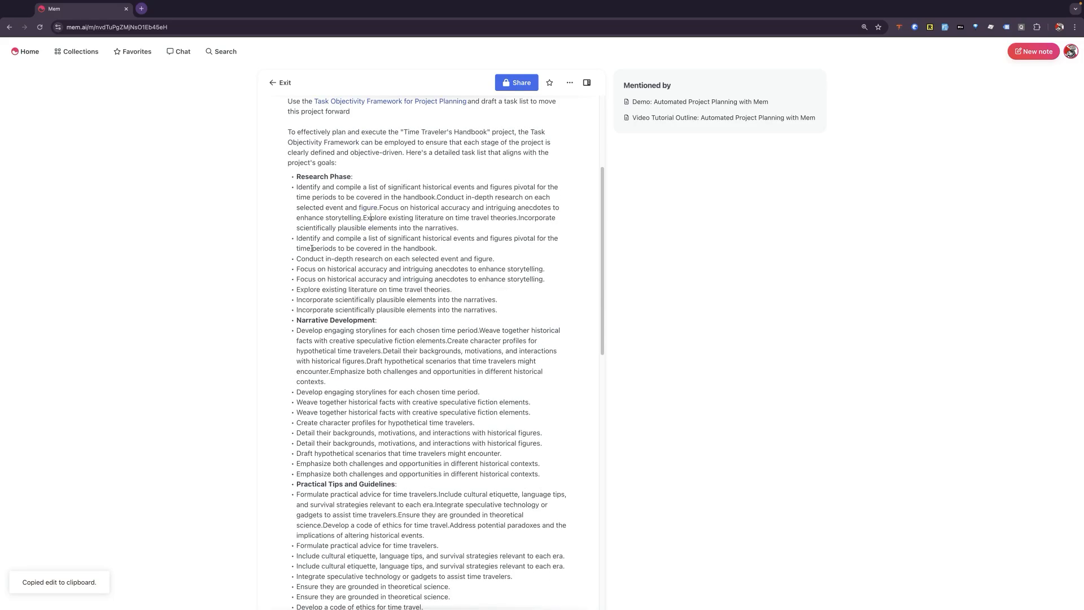
scroll(303, 375, "down", 2)
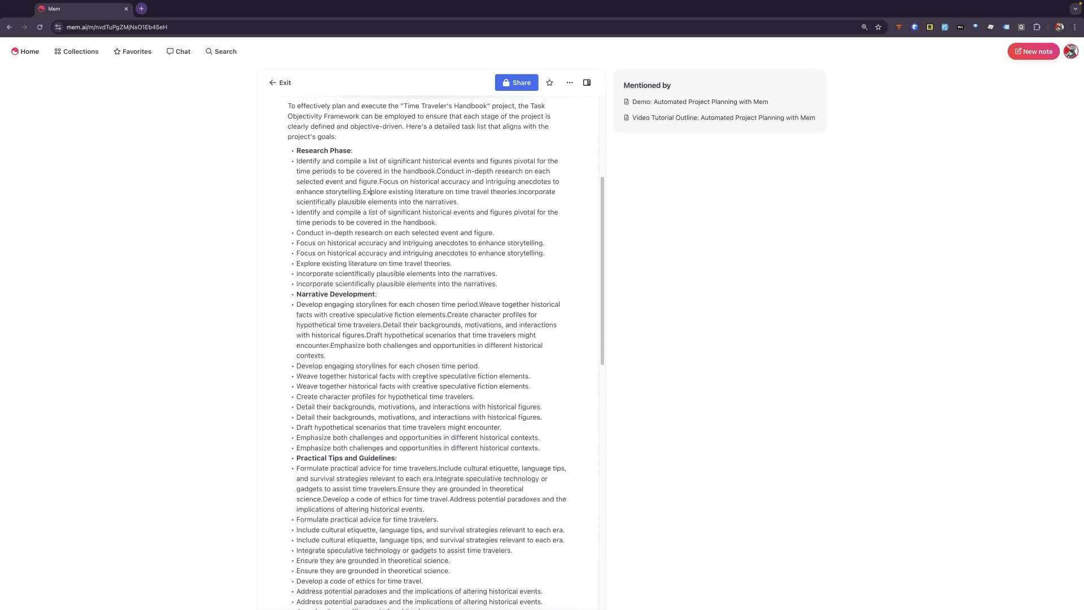
scroll(303, 375, "down", 15)
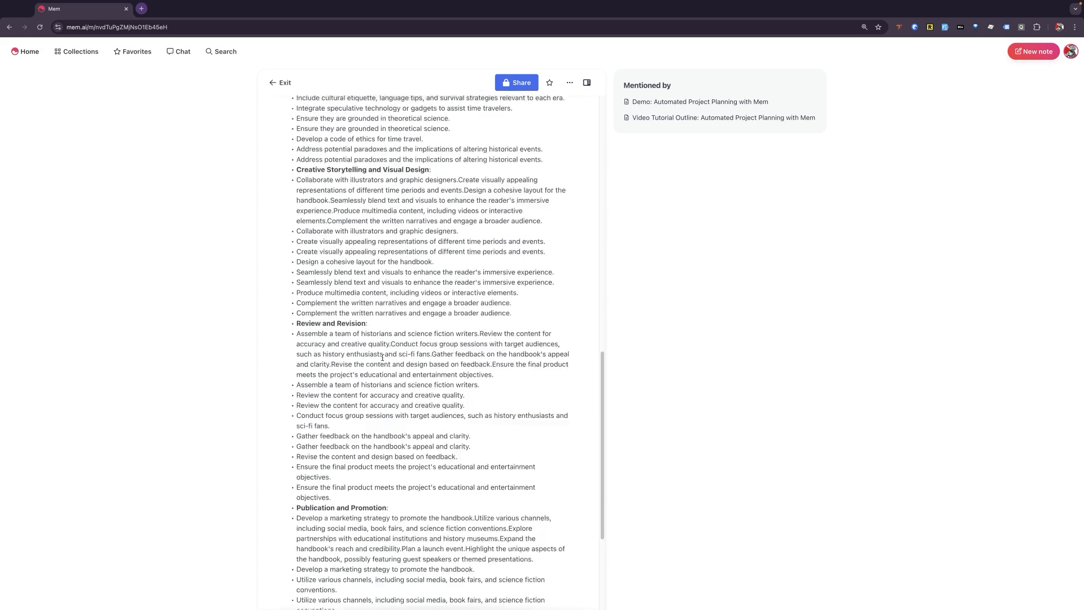
scroll(382, 392, "up", 15)
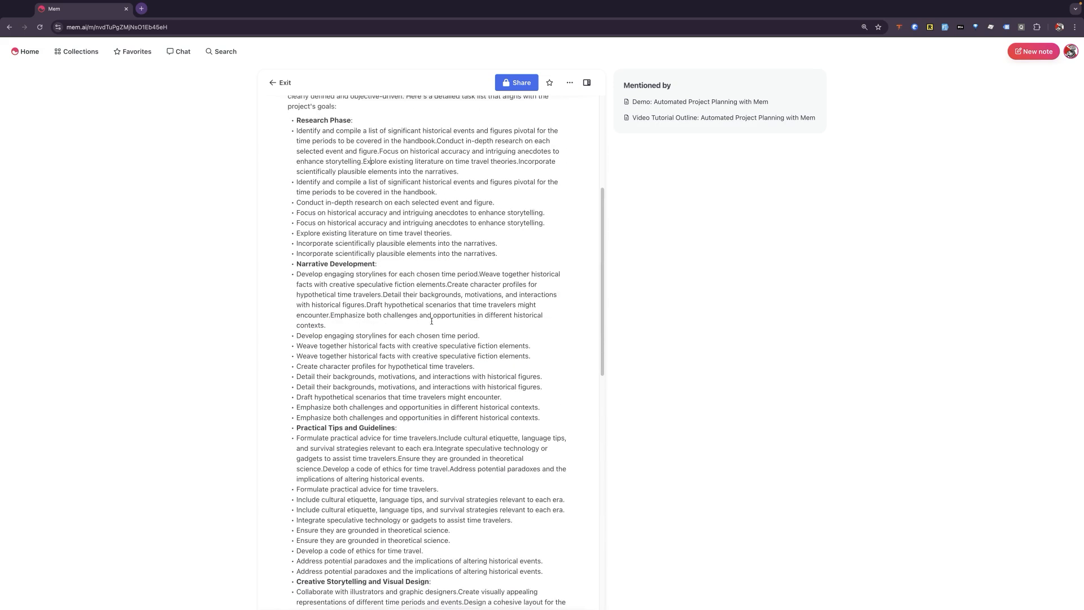
scroll(433, 334, "down", 1)
Return to the demo note, review its three planning steps, and view the linked Task Objectivity Framework note before closing it
scroll(441, 333, "up", 5)
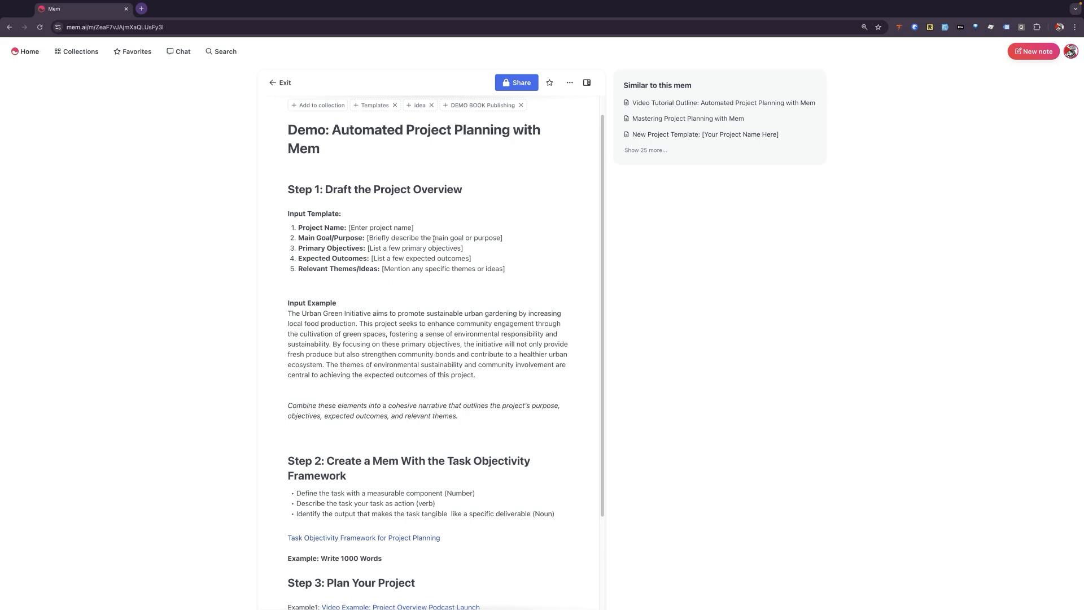
scroll(435, 324, "down", 1)
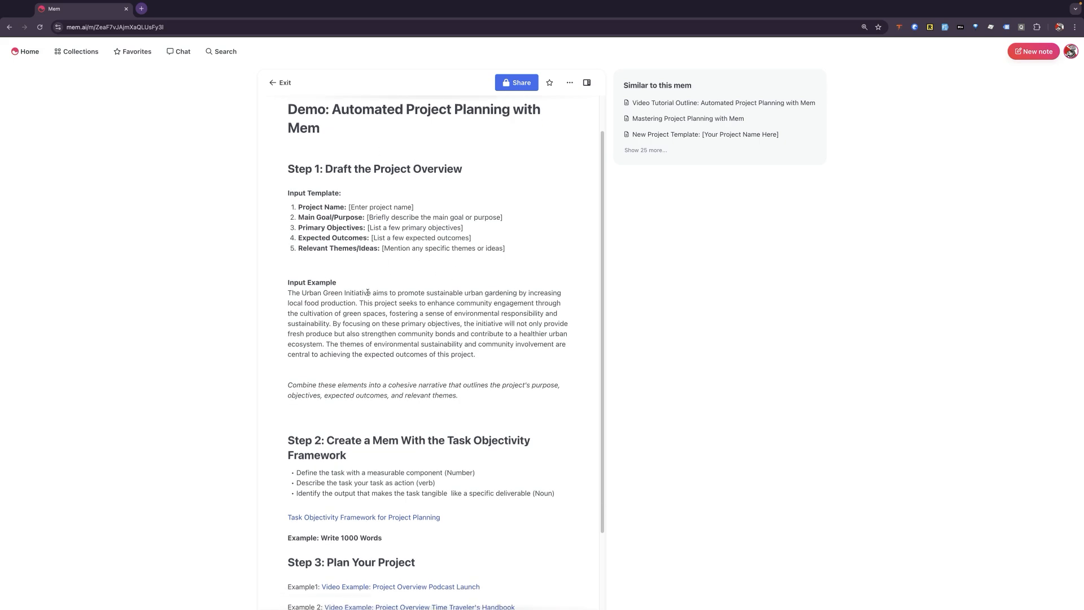
scroll(367, 338, "down", 4)
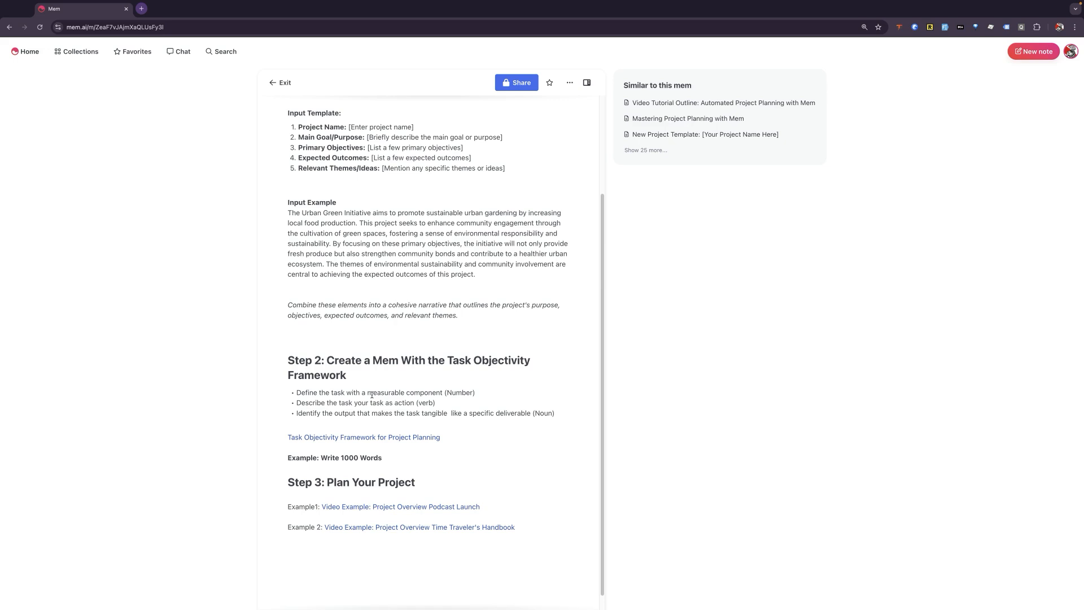
scroll(373, 395, "down", 1)
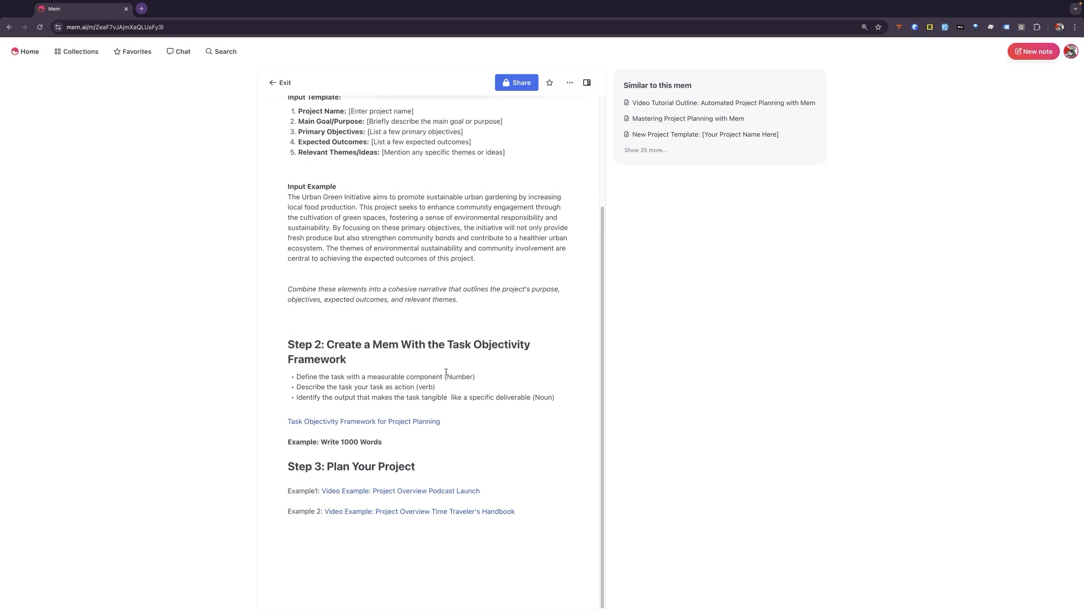
left_click(422, 423)
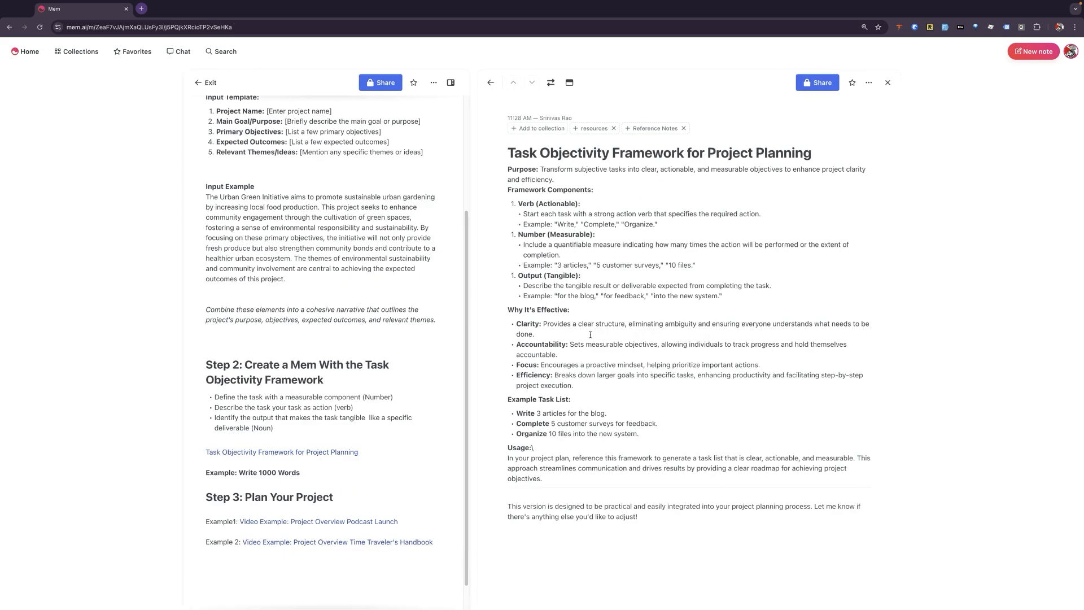
left_click(887, 82)
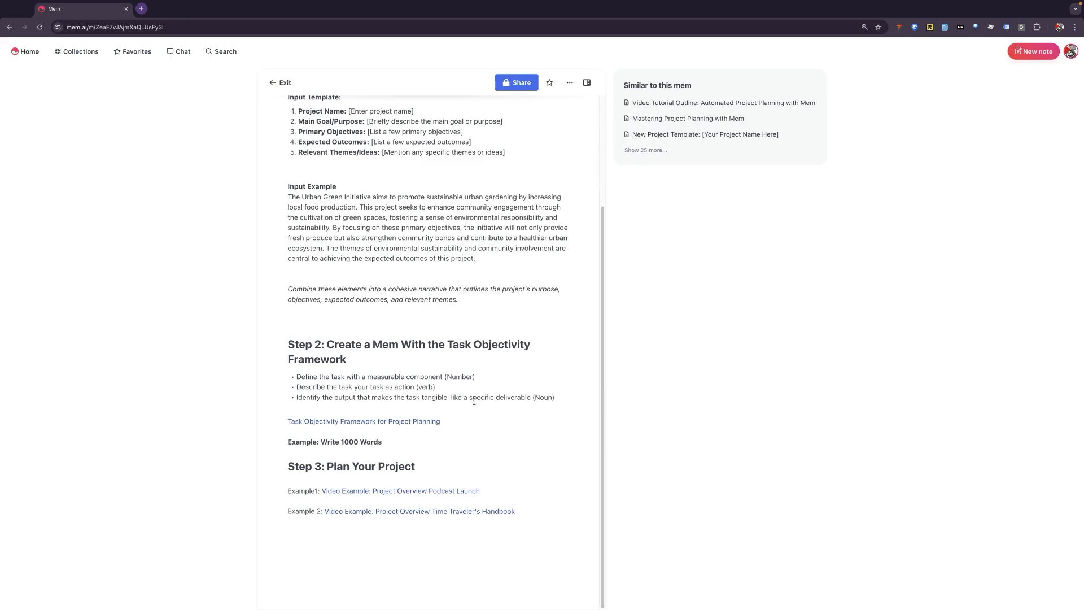
View the linked Podcast Launch example and its checklist, close it, and look over the demo note again
left_click(421, 489)
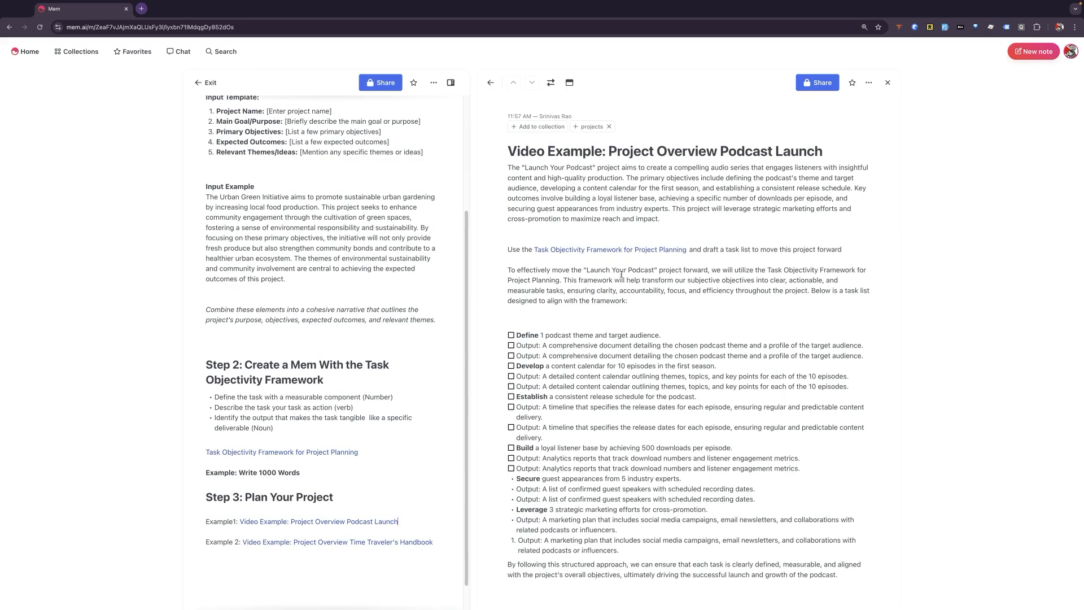
scroll(630, 204, "down", 3)
scroll(587, 303, "up", 1)
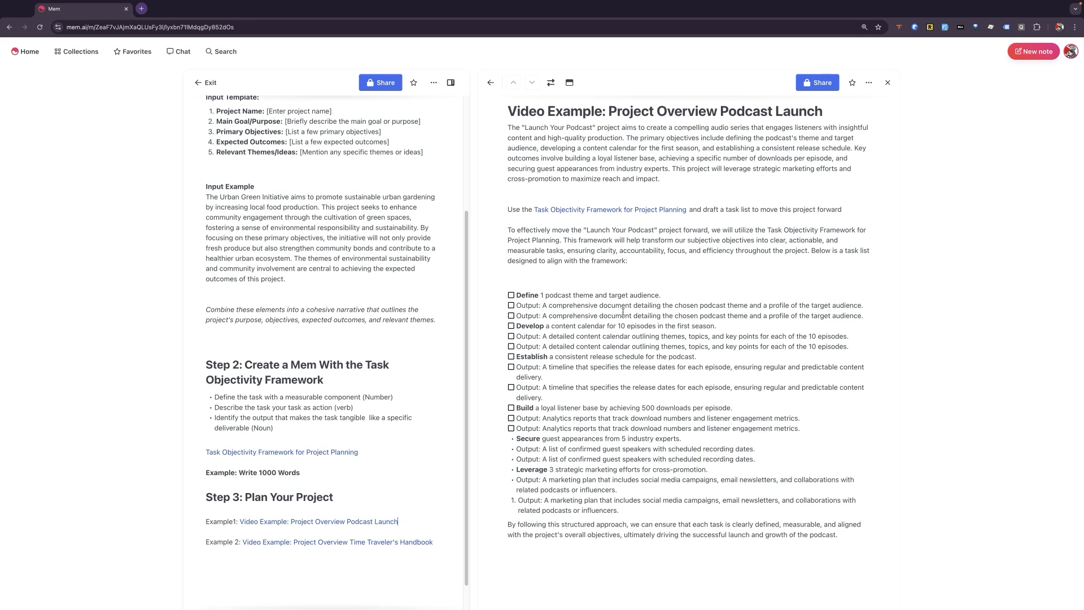
left_click(887, 83)
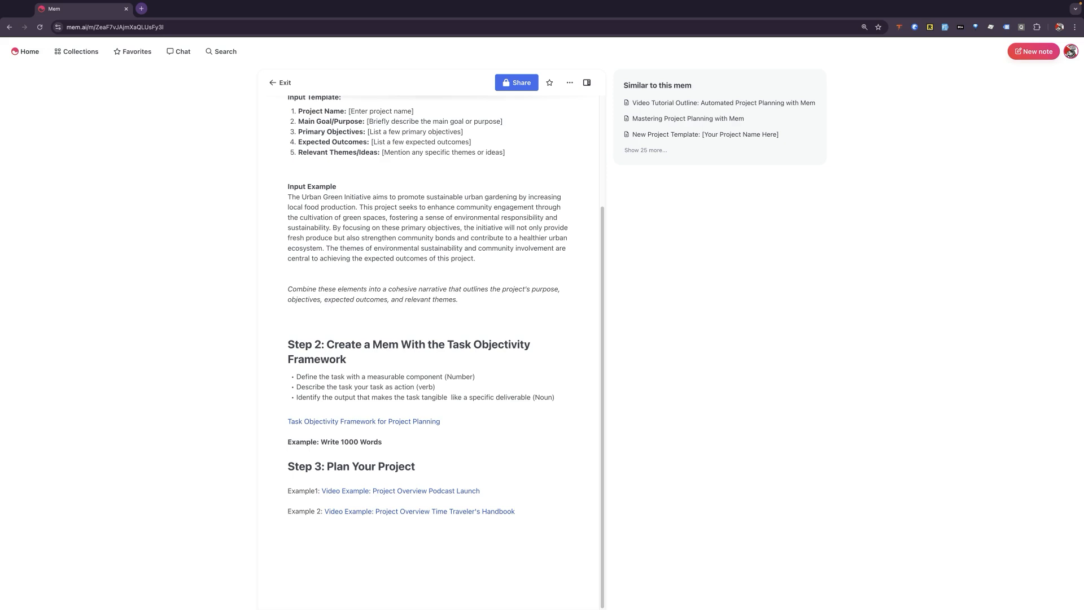
scroll(410, 259, "up", 5)
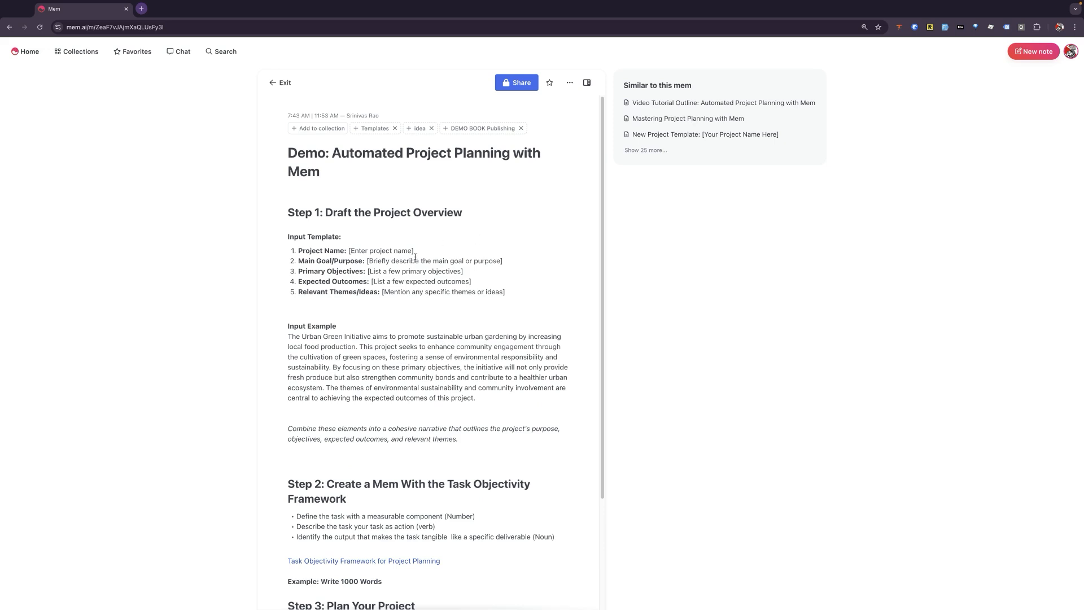
scroll(361, 288, "down", 2)
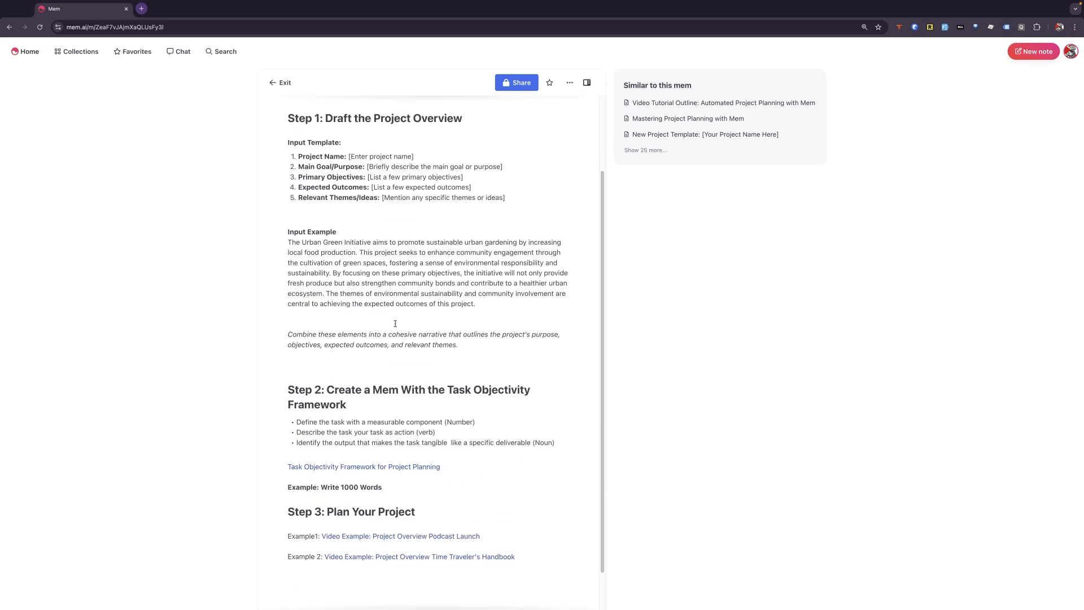